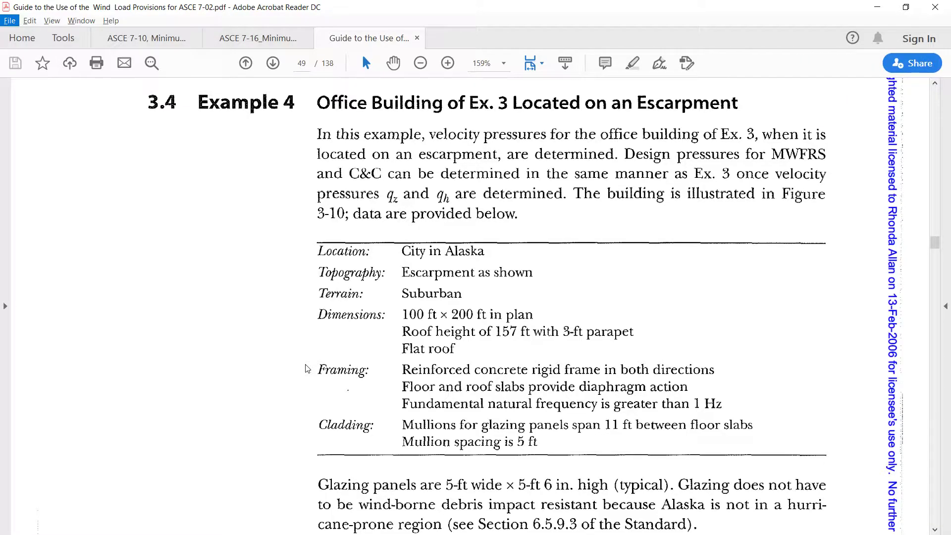
Select the Topography through Roof height rows of the building data in the guide
{"action": "left_click", "coordinate": [36, 9]}
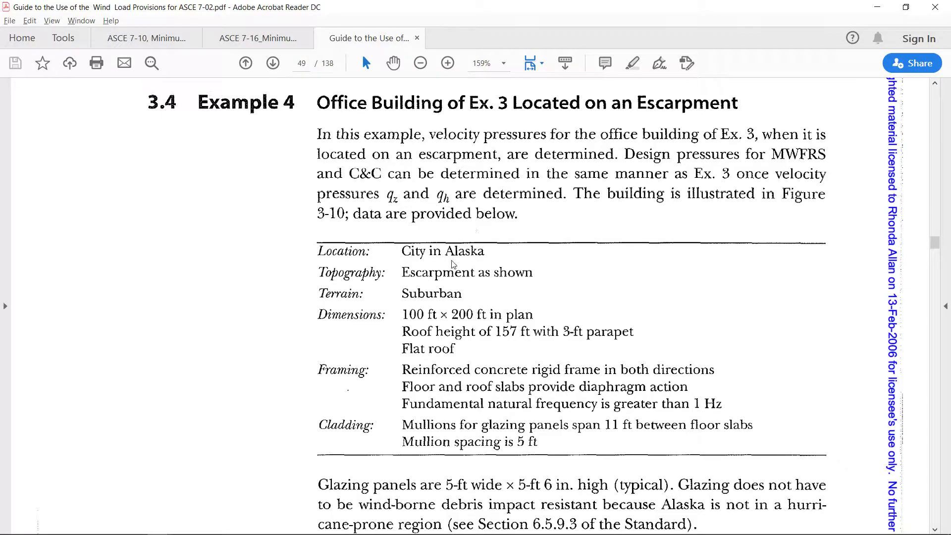
{"action": "left_click_drag", "start_coordinate": [292, 266], "coordinate": [375, 264]}
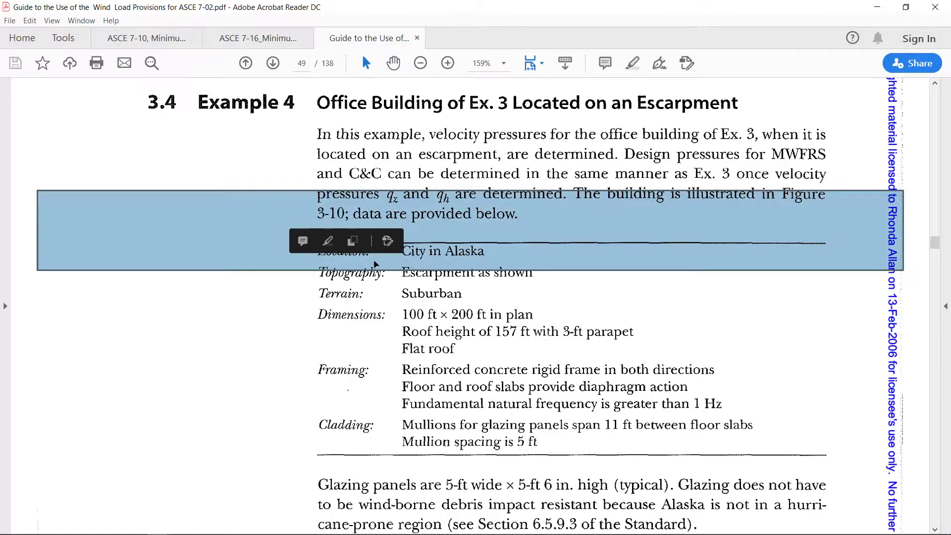
{"action": "left_click", "coordinate": [475, 275]}
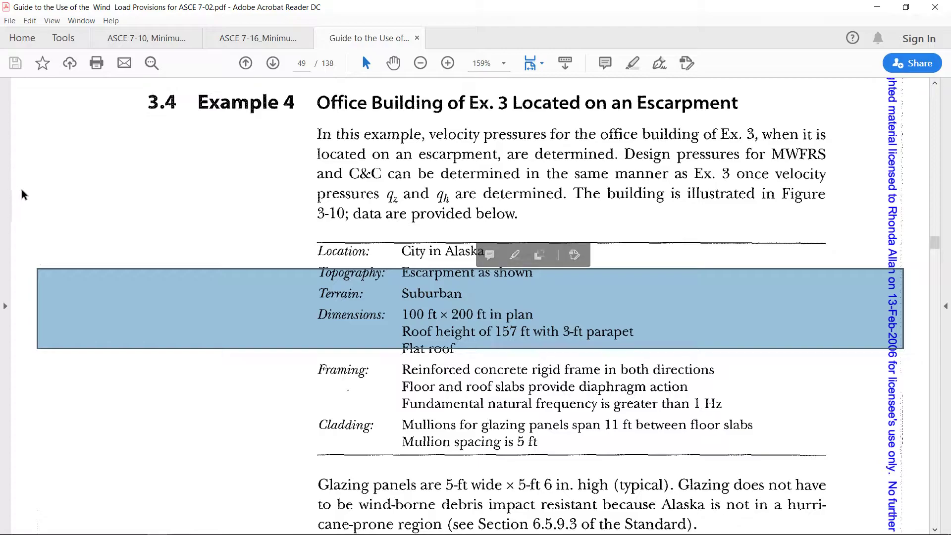
{"action": "left_click", "coordinate": [302, 277]}
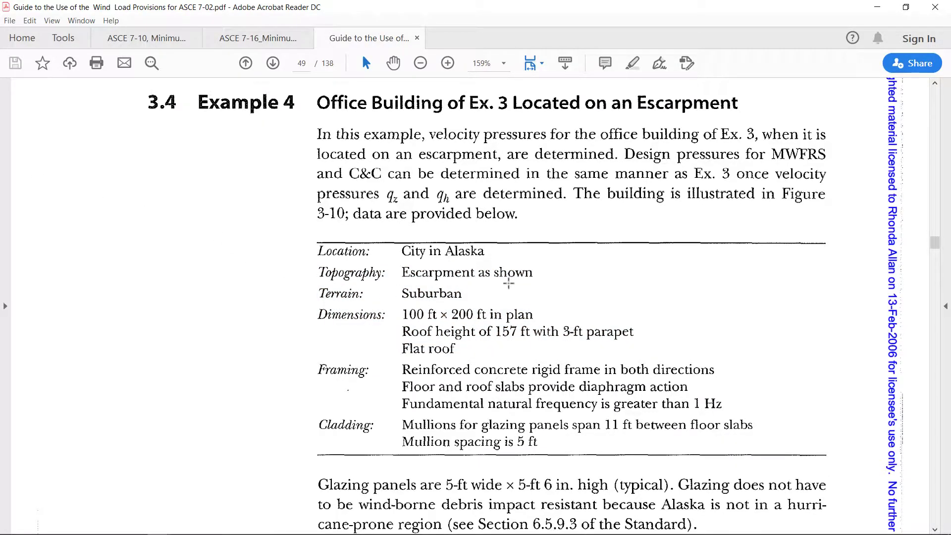
Scroll down page 49 to Figure 3-10's escarpment building with H = 80 ft and x = 50 ft
{"action": "left_click", "coordinate": [936, 529]}
{"action": "left_click", "coordinate": [936, 529]}
{"action": "left_click", "coordinate": [935, 529]}
{"action": "left_click", "coordinate": [935, 529]}
{"action": "left_click", "coordinate": [935, 529]}
{"action": "left_click", "coordinate": [936, 529]}
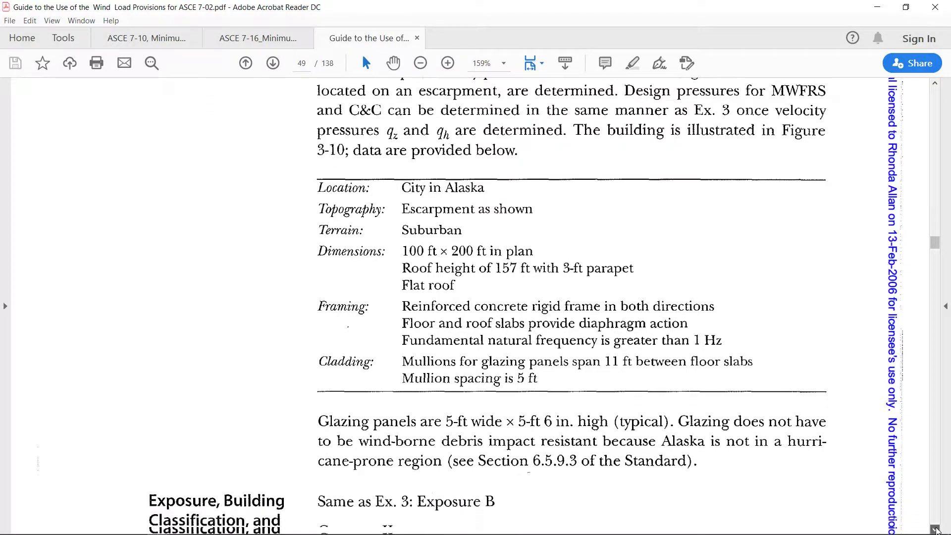
{"action": "left_click", "coordinate": [935, 529]}
{"action": "left_click", "coordinate": [935, 529]}
{"action": "left_click", "coordinate": [935, 530]}
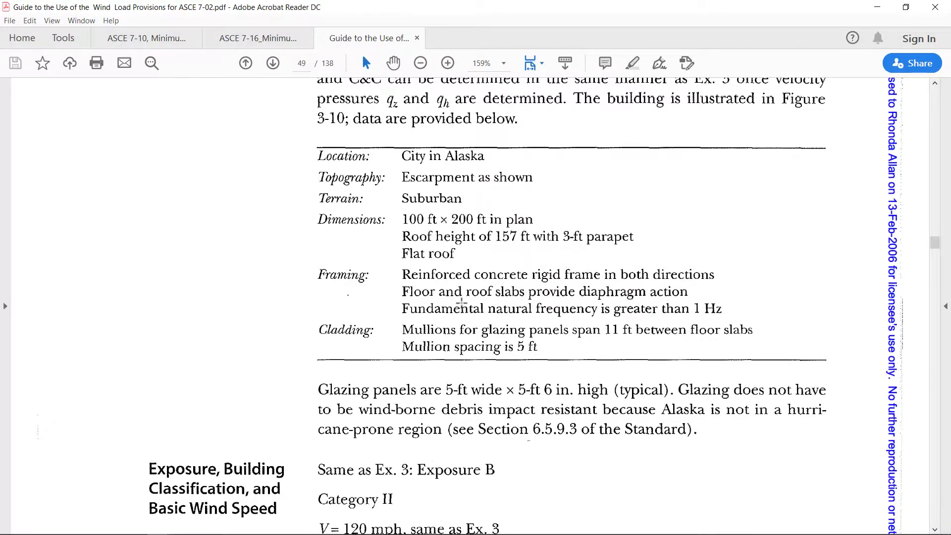
{"action": "scroll", "coordinate": [491, 312], "scroll_direction": "down", "scroll_amount": 2}
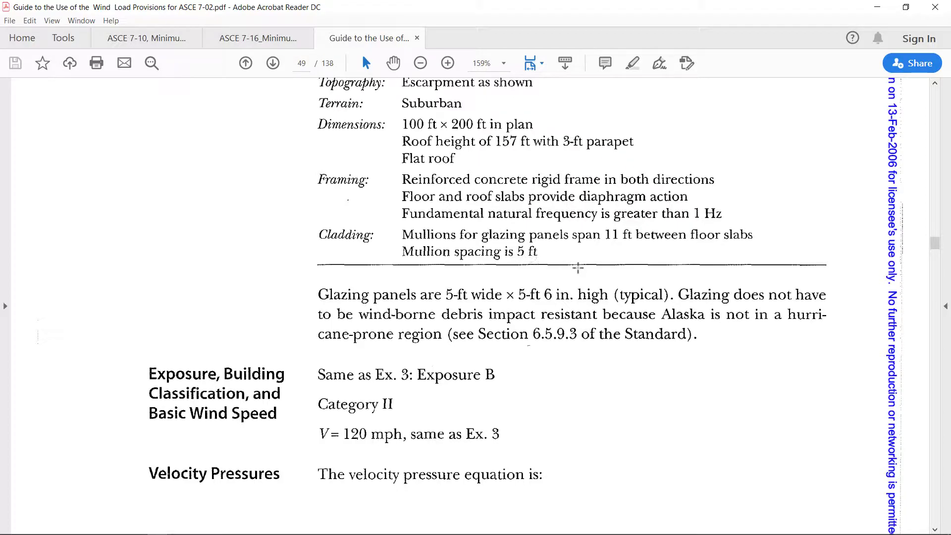
{"action": "scroll", "coordinate": [578, 268], "scroll_direction": "down", "scroll_amount": 5}
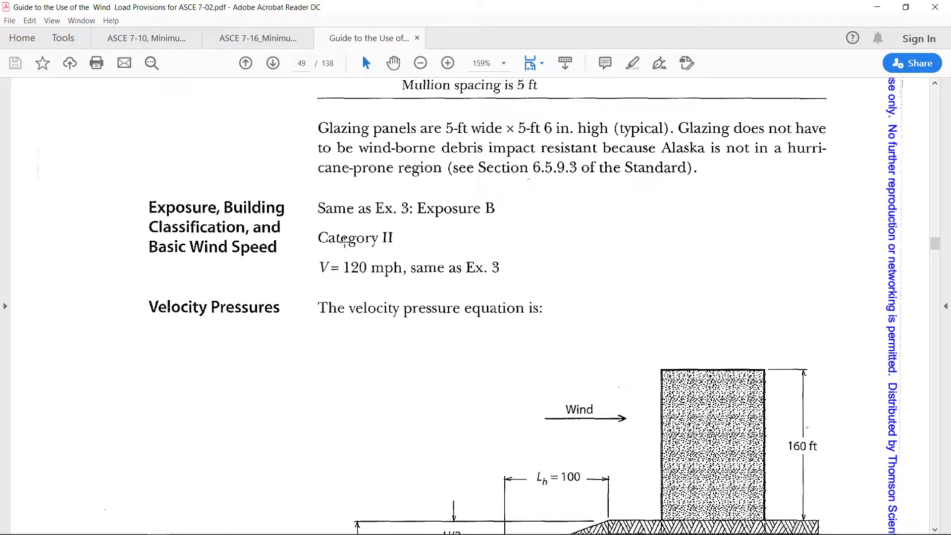
{"action": "scroll", "coordinate": [344, 240], "scroll_direction": "down", "scroll_amount": 1}
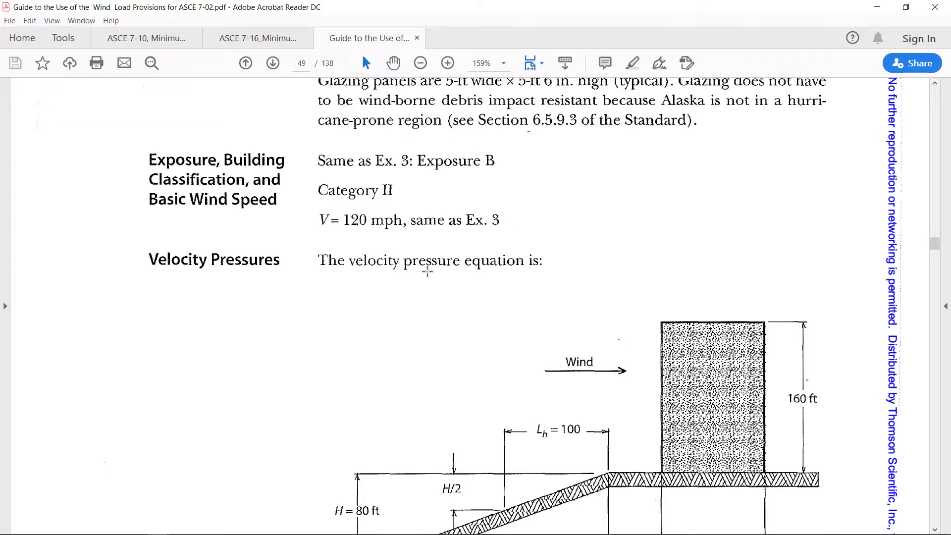
{"action": "scroll", "coordinate": [421, 277], "scroll_direction": "down", "scroll_amount": 3}
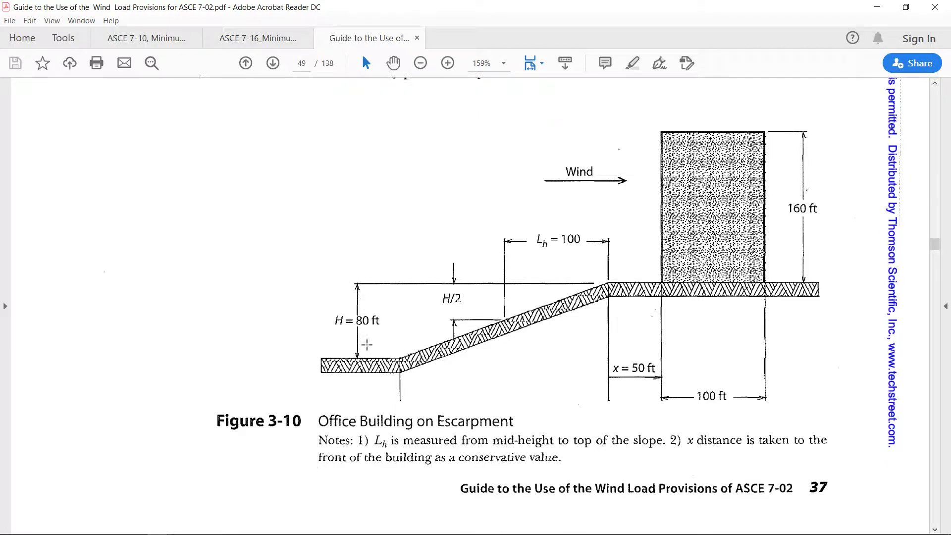
{"action": "scroll", "coordinate": [367, 344], "scroll_direction": "down", "scroll_amount": 5}
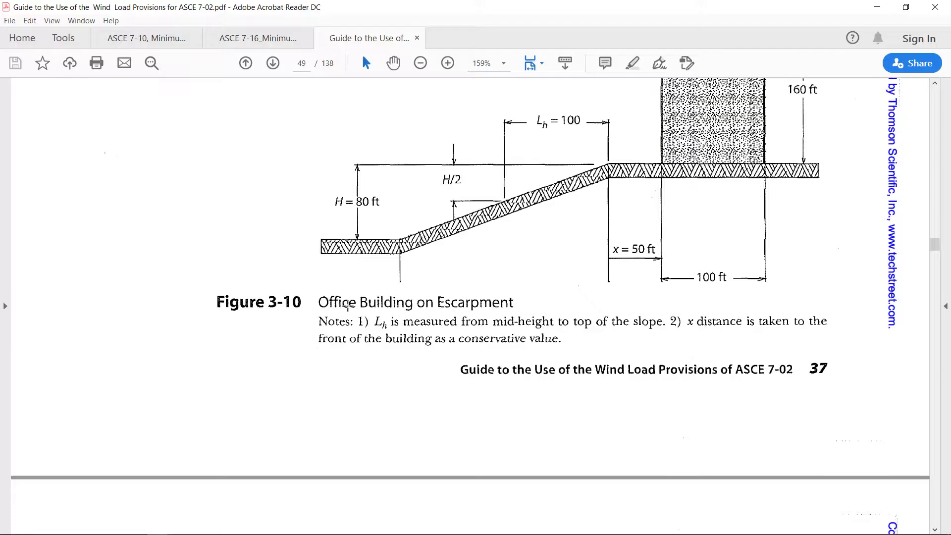
{"action": "scroll", "coordinate": [347, 304], "scroll_direction": "up", "scroll_amount": 1}
{"action": "scroll", "coordinate": [346, 301], "scroll_direction": "down", "scroll_amount": 3}
{"action": "scroll", "coordinate": [346, 300], "scroll_direction": "up", "scroll_amount": 3}
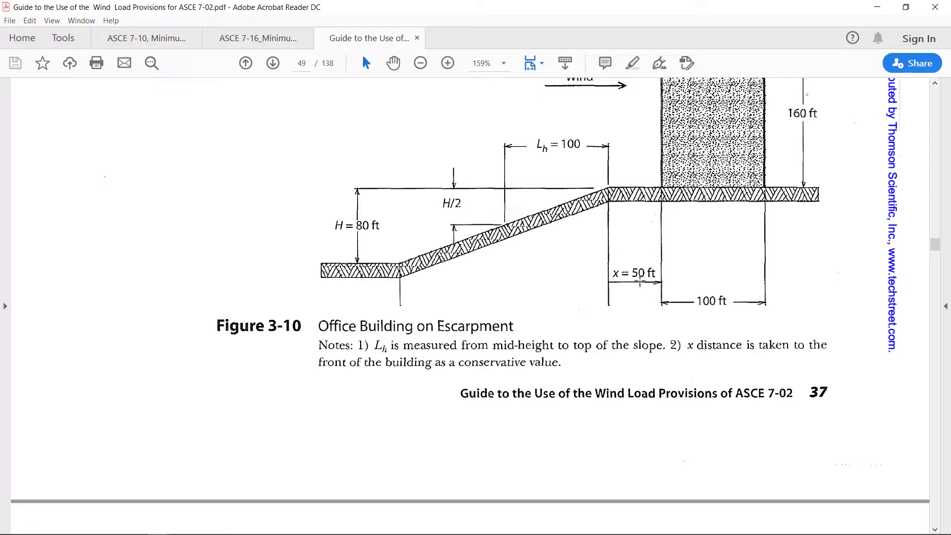
Scroll past Table 3-13 and the qz equation to page 50's Kzt text, showing Lh = 160 ft and K1 = 0.38
{"action": "scroll", "coordinate": [641, 281], "scroll_direction": "down", "scroll_amount": 12}
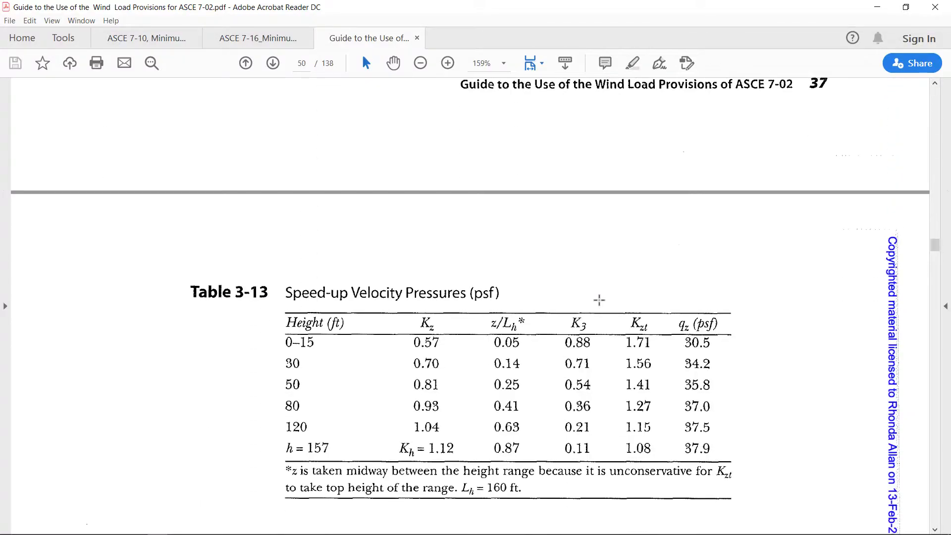
{"action": "scroll", "coordinate": [600, 300], "scroll_direction": "down", "scroll_amount": 3}
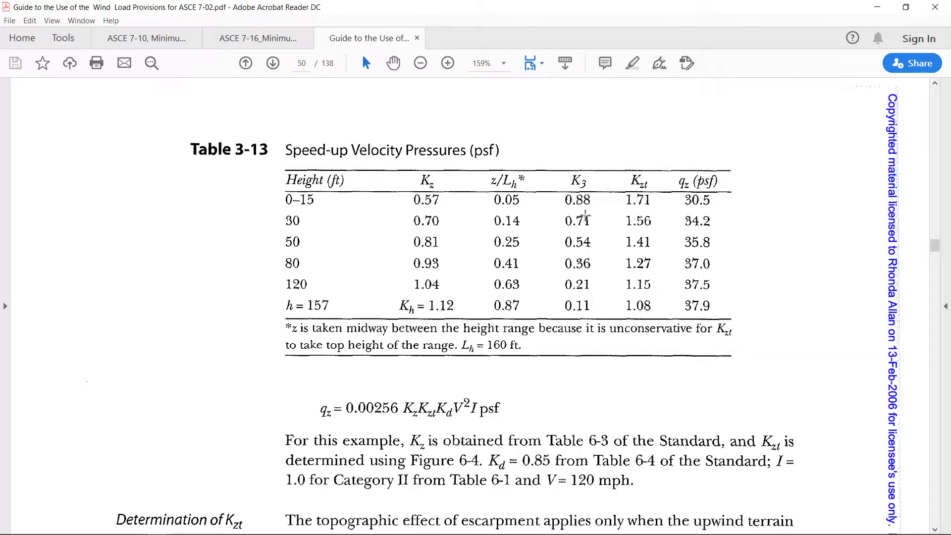
{"action": "scroll", "coordinate": [585, 216], "scroll_direction": "down", "scroll_amount": 3}
{"action": "scroll", "coordinate": [588, 214], "scroll_direction": "down", "scroll_amount": 2}
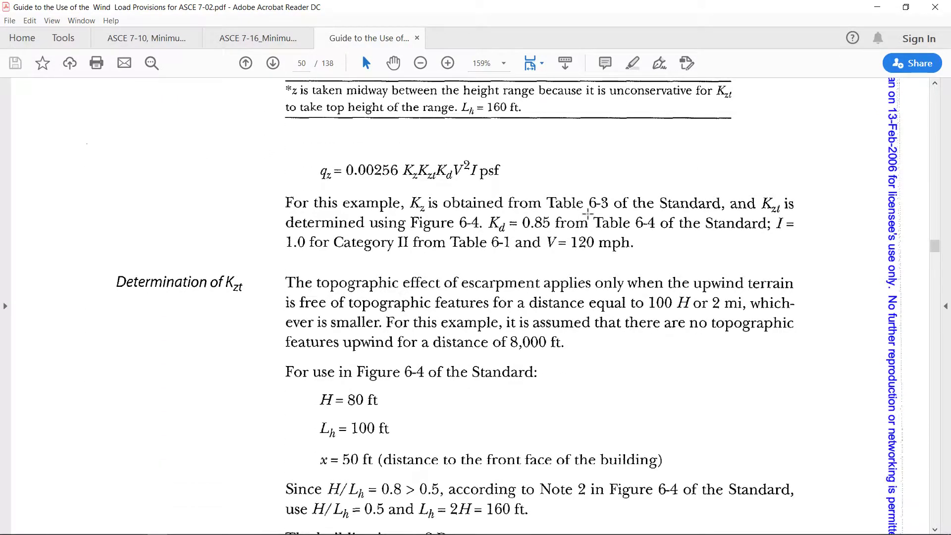
{"action": "scroll", "coordinate": [588, 214], "scroll_direction": "down", "scroll_amount": 2}
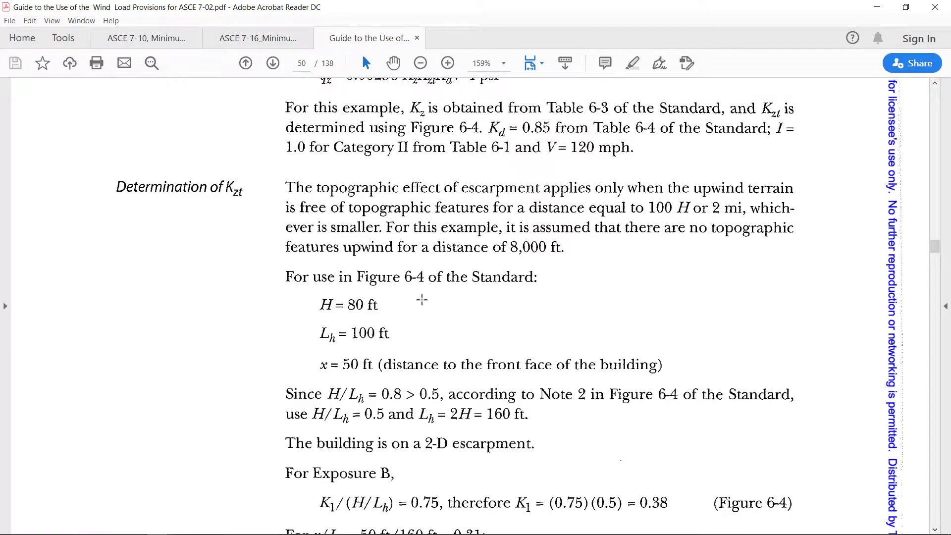
{"action": "scroll", "coordinate": [423, 299], "scroll_direction": "down", "scroll_amount": 1}
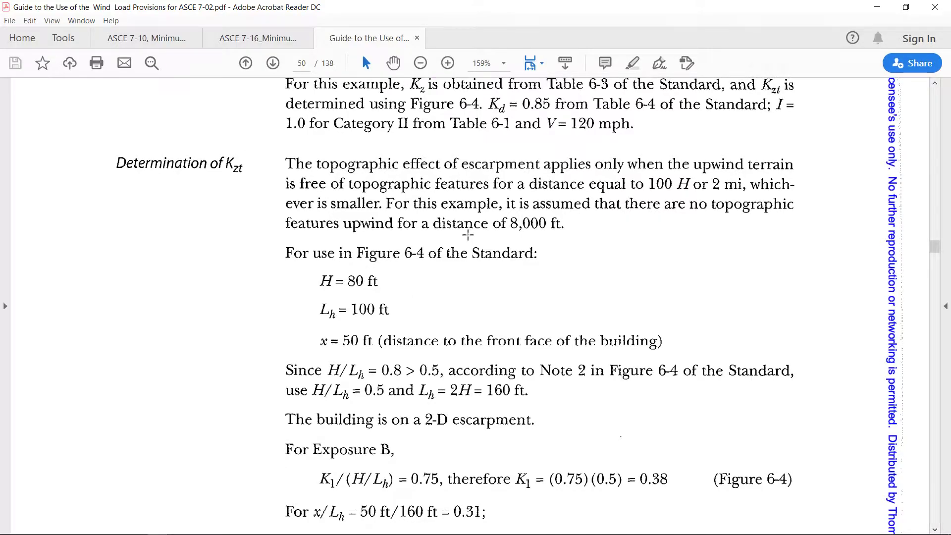
In the ASCE 7-16 standard, select the 26.8 Topographic Effects heading and the 26.8.1 section number
{"action": "left_click", "coordinate": [257, 43]}
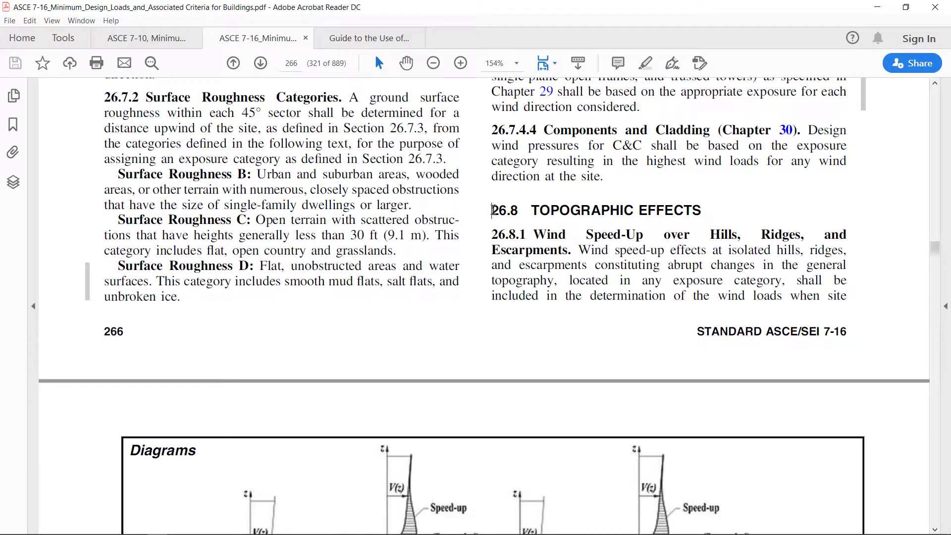
{"action": "left_click_drag", "start_coordinate": [492, 210], "coordinate": [704, 213]}
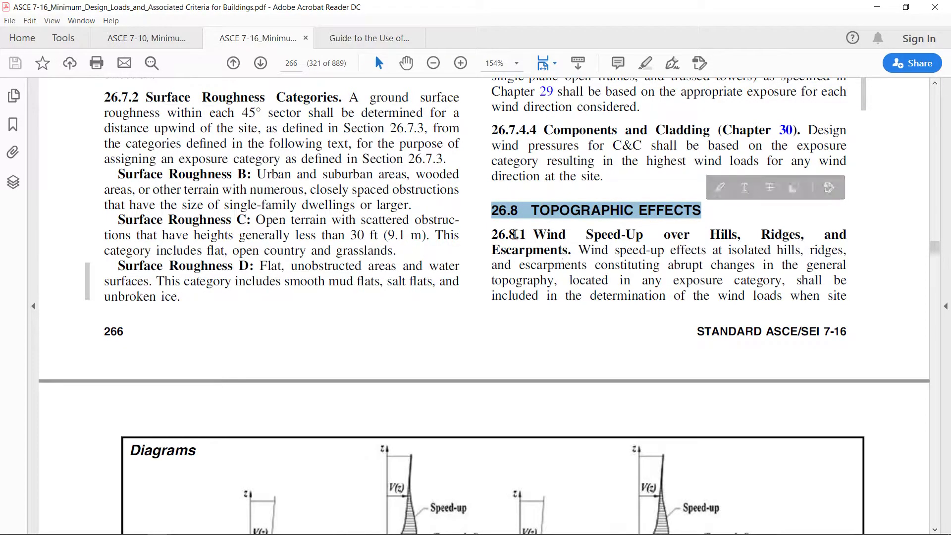
{"action": "left_click", "coordinate": [515, 235]}
{"action": "left_click_drag", "start_coordinate": [492, 234], "coordinate": [531, 235]}
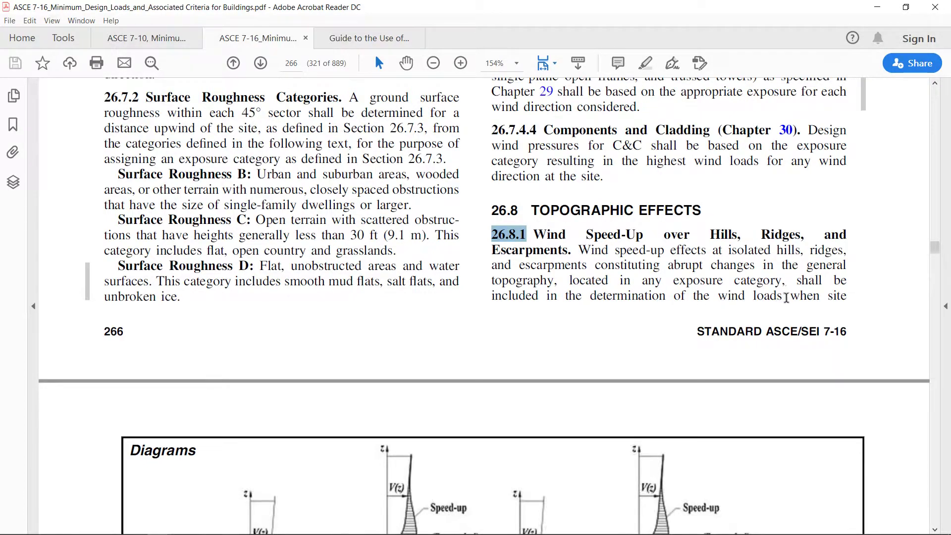
Highlight the lead-in and the first topographic-effects condition in Section 26.8.1
{"action": "scroll", "coordinate": [828, 297], "scroll_direction": "down", "scroll_amount": 10}
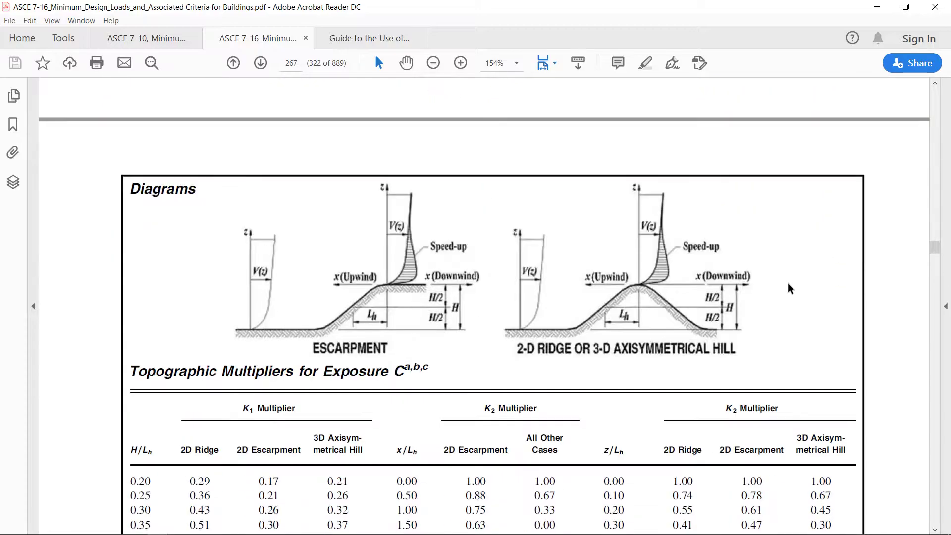
{"action": "scroll", "coordinate": [539, 269], "scroll_direction": "down", "scroll_amount": 12}
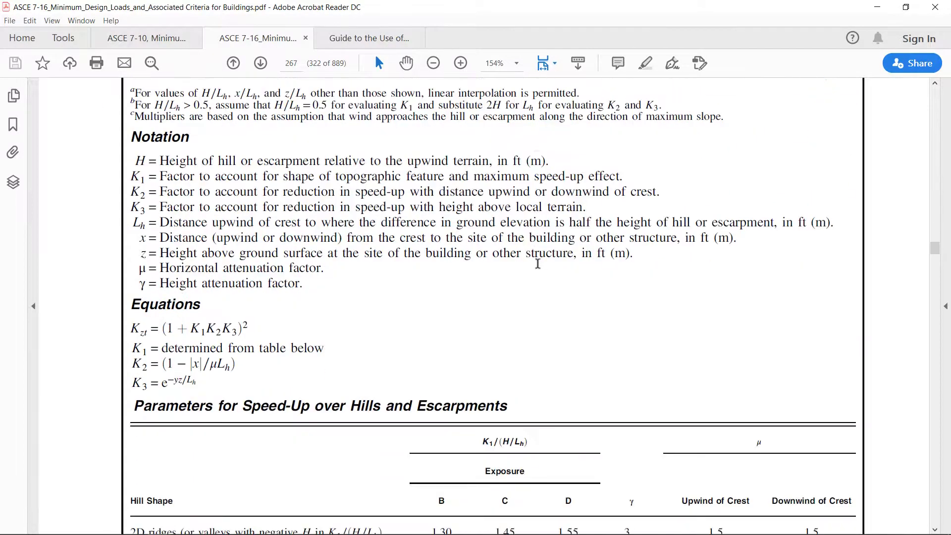
{"action": "scroll", "coordinate": [540, 268], "scroll_direction": "down", "scroll_amount": 8}
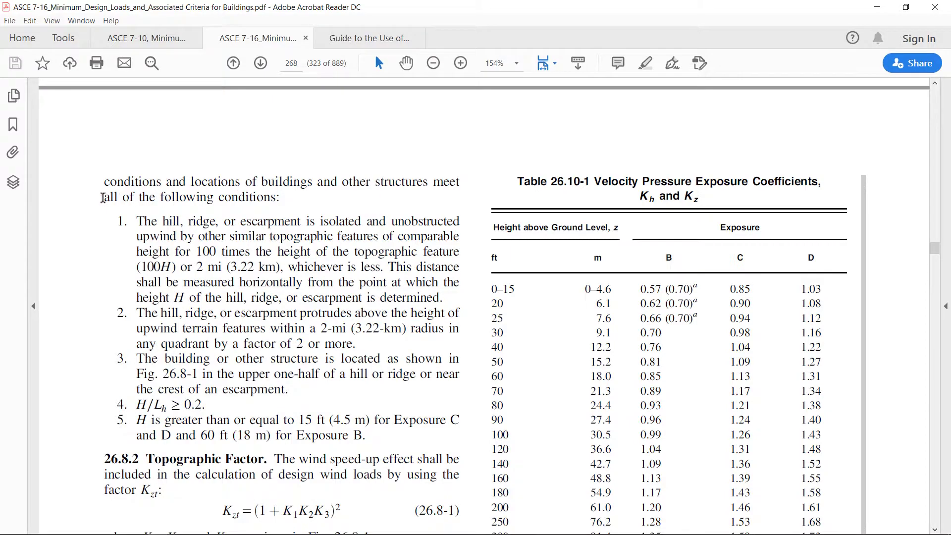
{"action": "left_click_drag", "start_coordinate": [105, 198], "coordinate": [279, 234]}
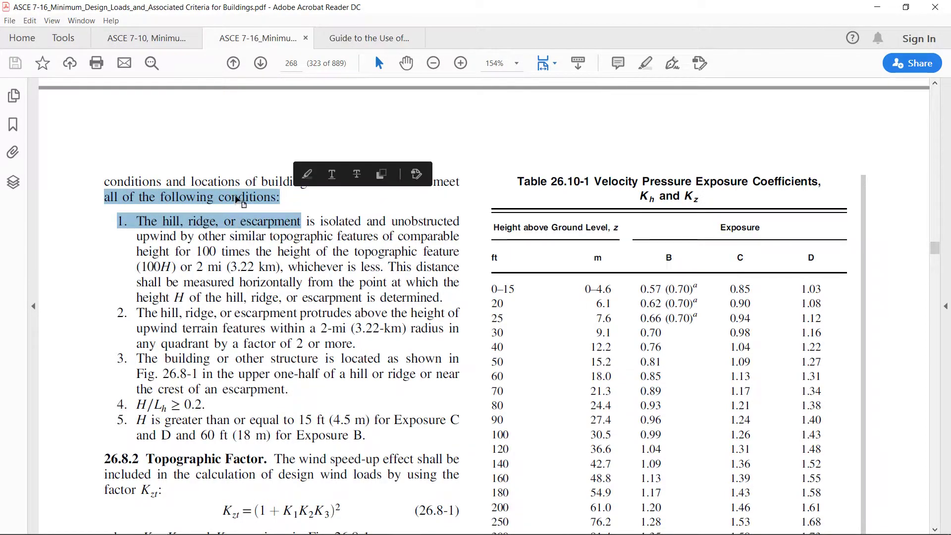
{"action": "left_click", "coordinate": [241, 201]}
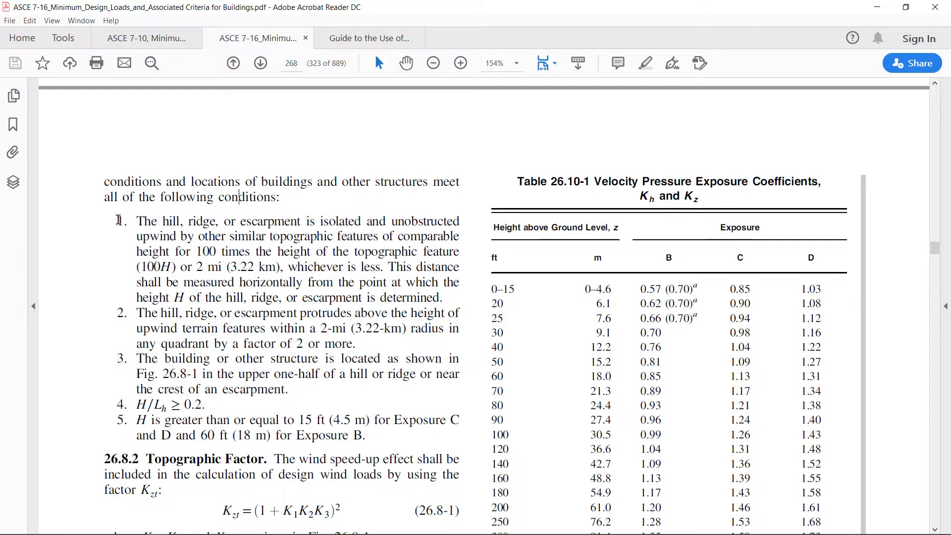
{"action": "left_click_drag", "start_coordinate": [118, 220], "coordinate": [443, 298]}
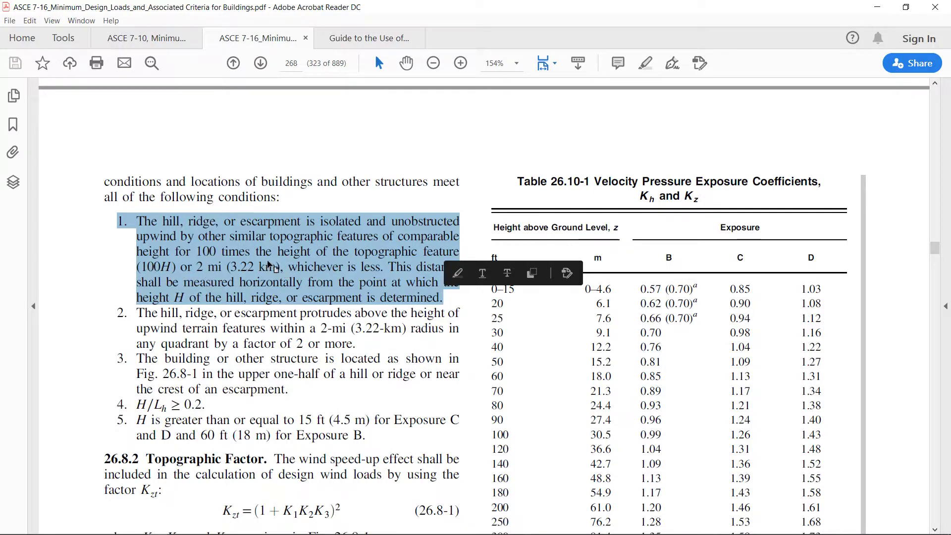
{"action": "left_click", "coordinate": [484, 311]}
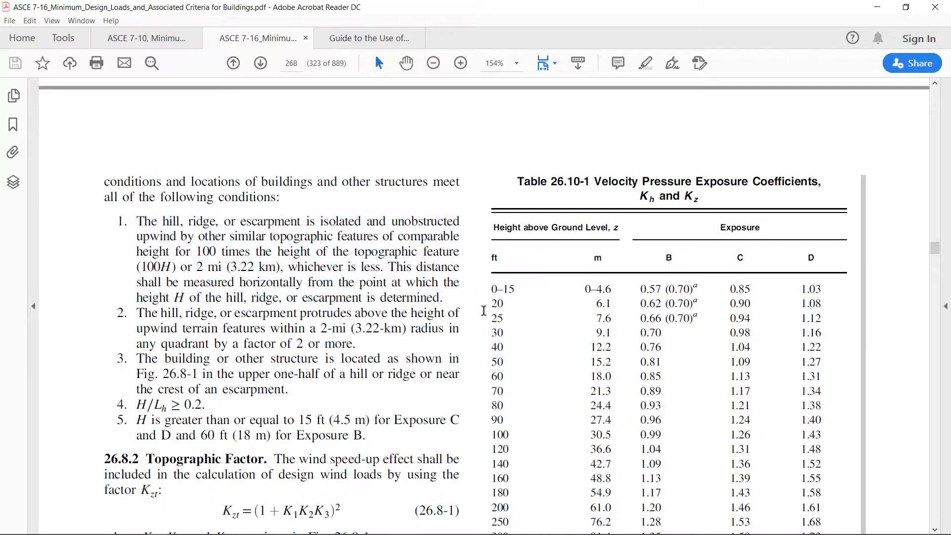
Point out how the distance is measured and the 2 mi distance limit
{"action": "left_click_drag", "start_coordinate": [388, 267], "coordinate": [461, 280]}
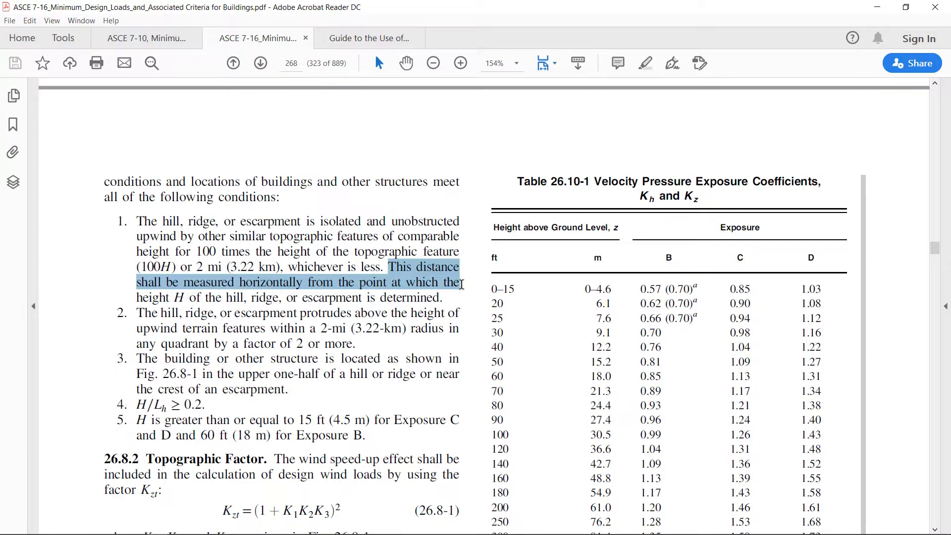
{"action": "left_click_drag", "start_coordinate": [461, 287], "coordinate": [444, 293]}
{"action": "left_click", "coordinate": [361, 233]}
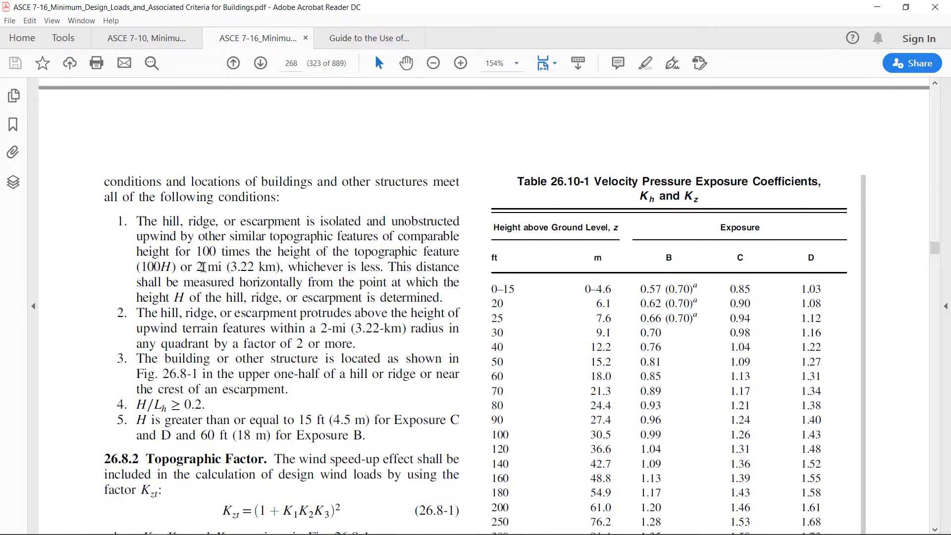
{"action": "left_click_drag", "start_coordinate": [197, 267], "coordinate": [231, 267]}
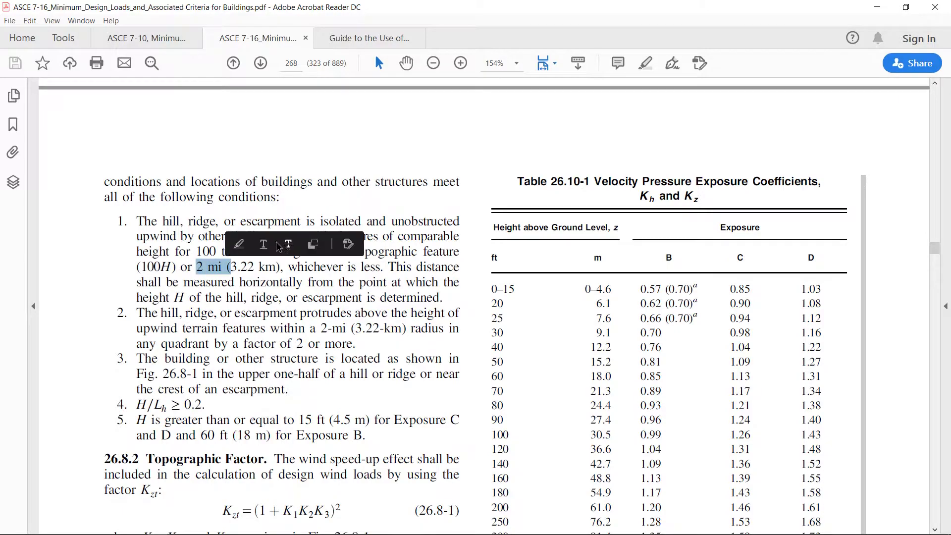
{"action": "left_click", "coordinate": [202, 235]}
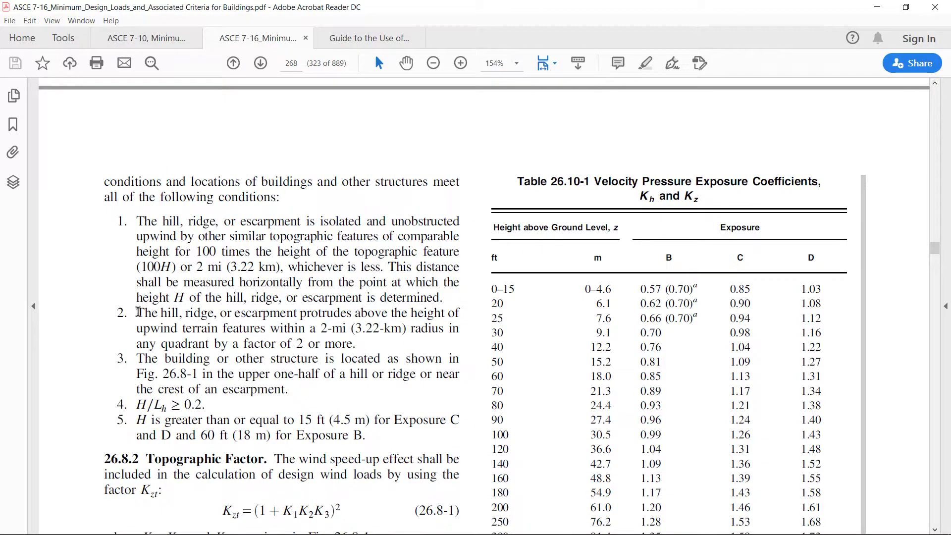
Highlight condition 2 on protrusion and condition 3 of Section 26.8.1
{"action": "left_click_drag", "start_coordinate": [137, 313], "coordinate": [460, 323]}
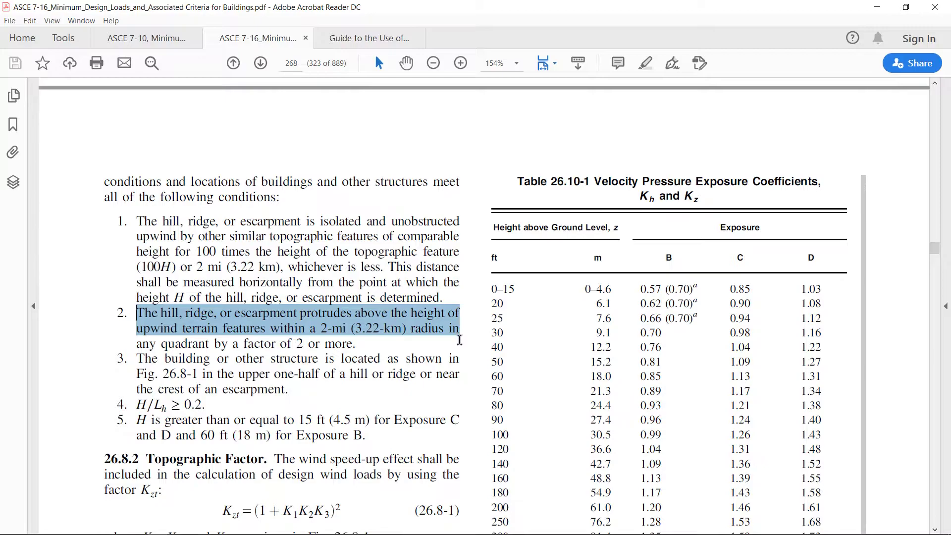
{"action": "mouse_move", "coordinate": [459, 340]}
{"action": "left_mouse_down"}
{"action": "mouse_move", "coordinate": [461, 360]}
{"action": "mouse_move", "coordinate": [362, 354]}
{"action": "mouse_move", "coordinate": [362, 342]}
{"action": "left_mouse_up"}
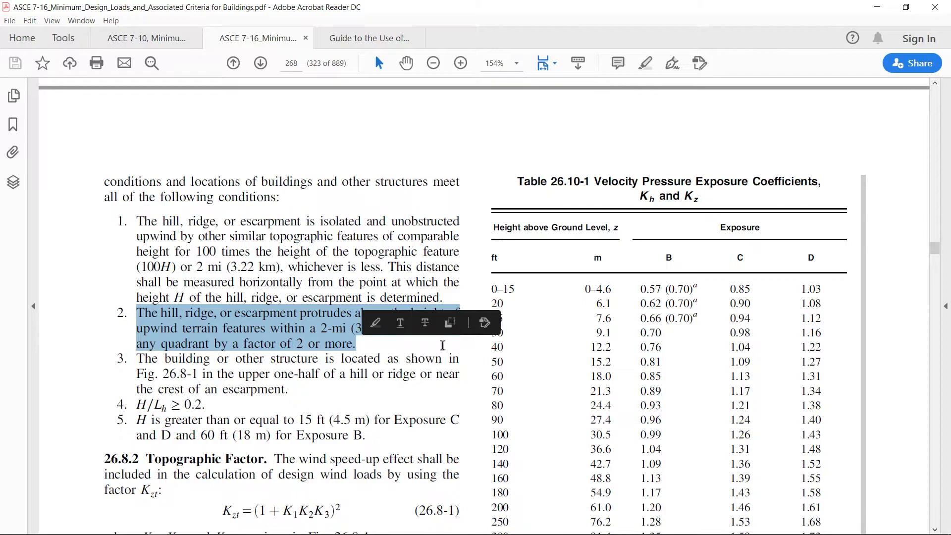
{"action": "left_click", "coordinate": [64, 304]}
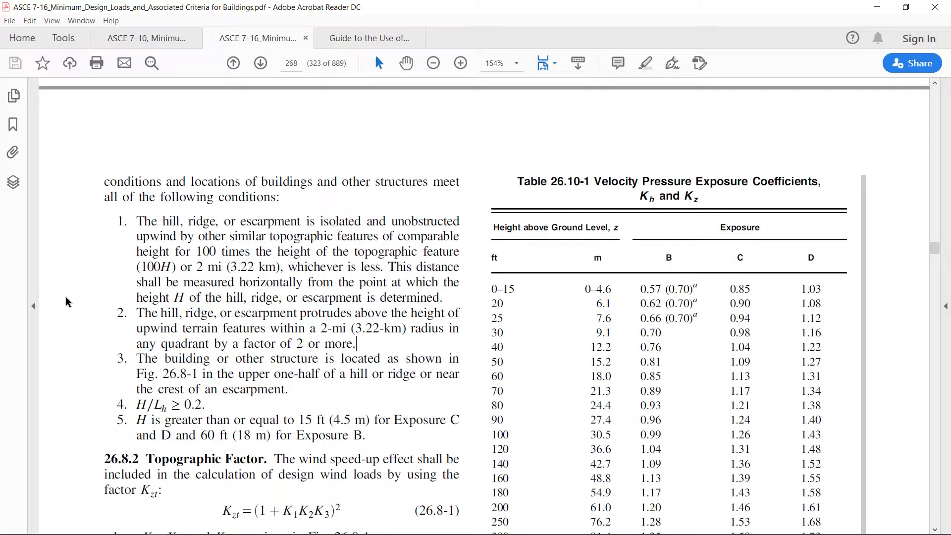
{"action": "scroll", "coordinate": [70, 301], "scroll_direction": "down", "scroll_amount": 2}
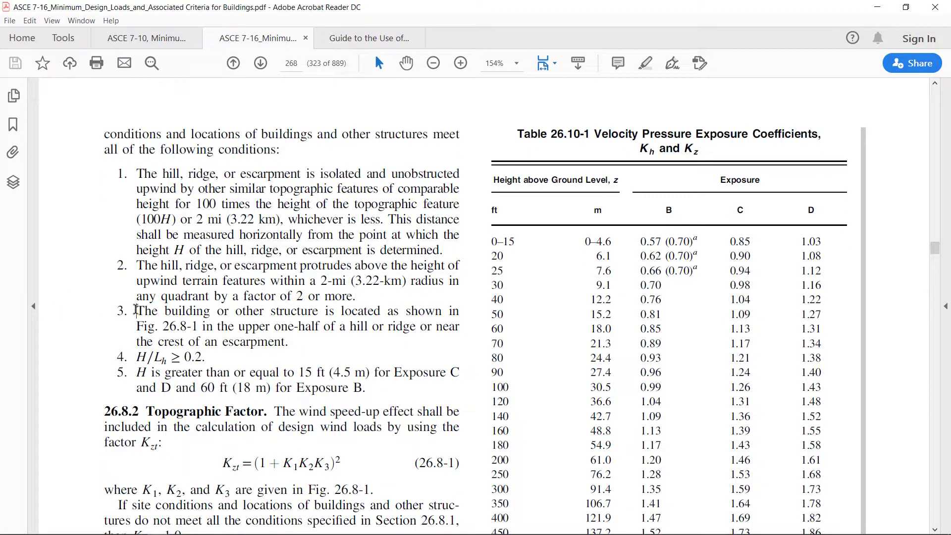
{"action": "left_click_drag", "start_coordinate": [136, 311], "coordinate": [459, 321]}
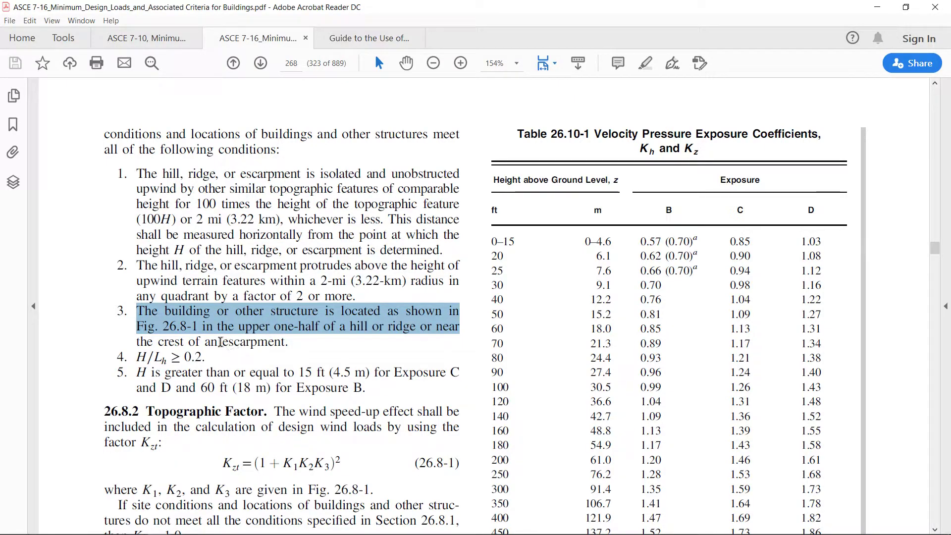
{"action": "left_click", "coordinate": [222, 342]}
{"action": "left_click", "coordinate": [251, 343]}
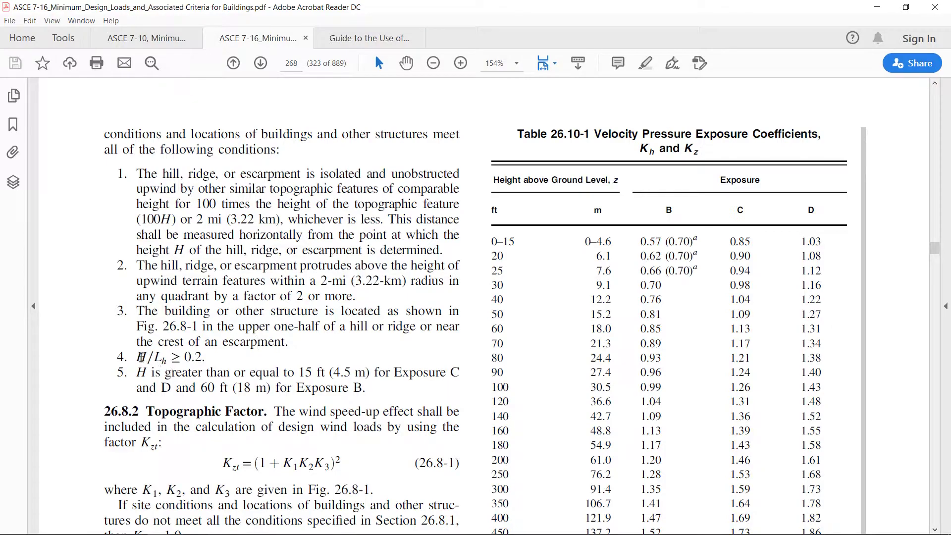
Point out the H/Lh ≥ 0.2 condition and the 60 ft Exposure B limit
{"action": "left_click_drag", "start_coordinate": [141, 357], "coordinate": [191, 358]}
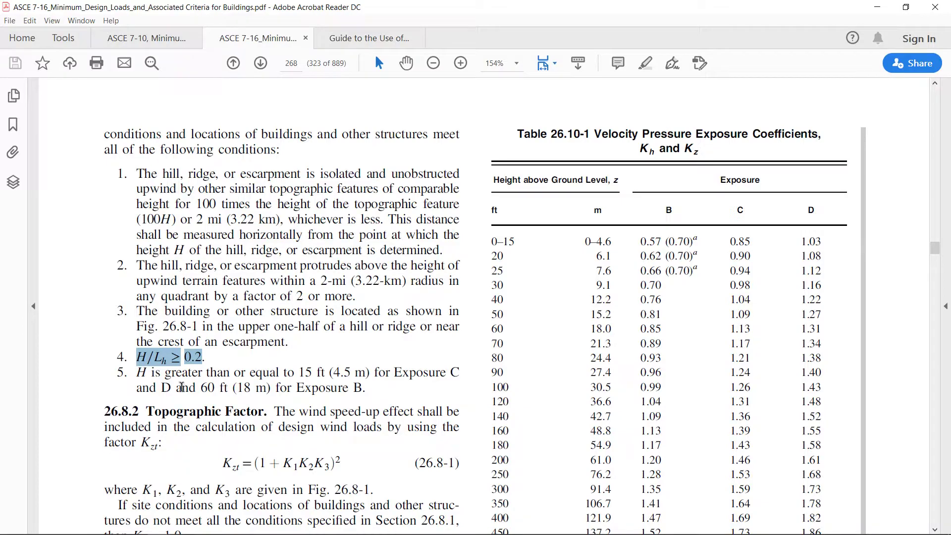
{"action": "left_click_drag", "start_coordinate": [181, 387], "coordinate": [358, 389]}
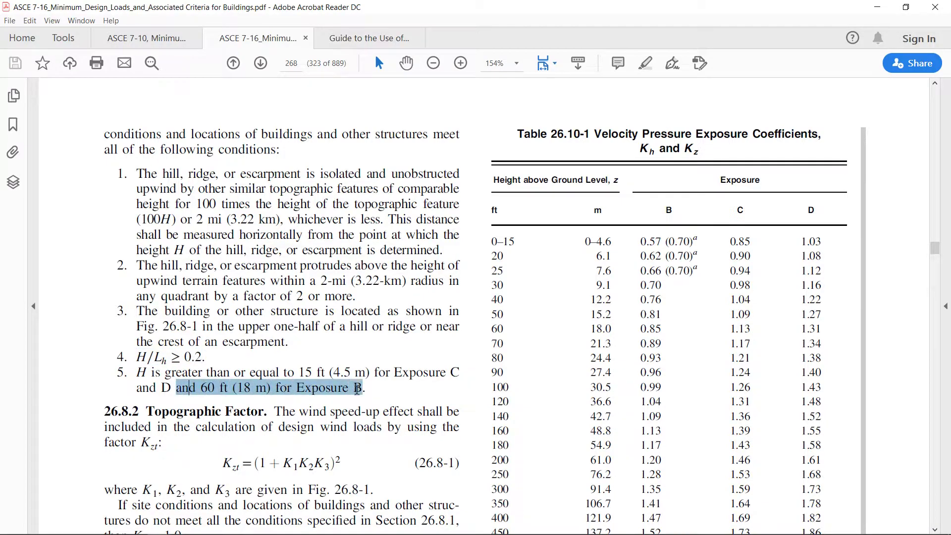
{"action": "left_click", "coordinate": [244, 388]}
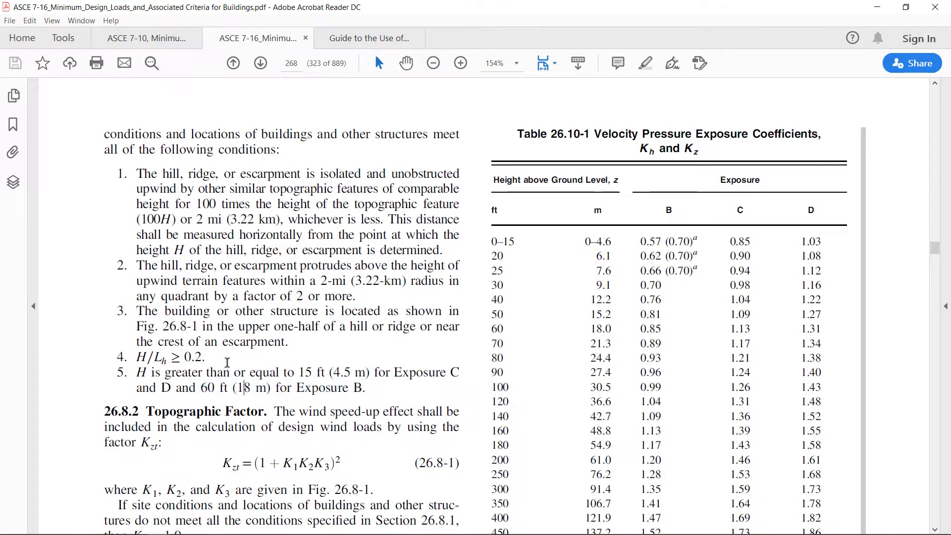
{"action": "scroll", "coordinate": [273, 304], "scroll_direction": "up", "scroll_amount": 10}
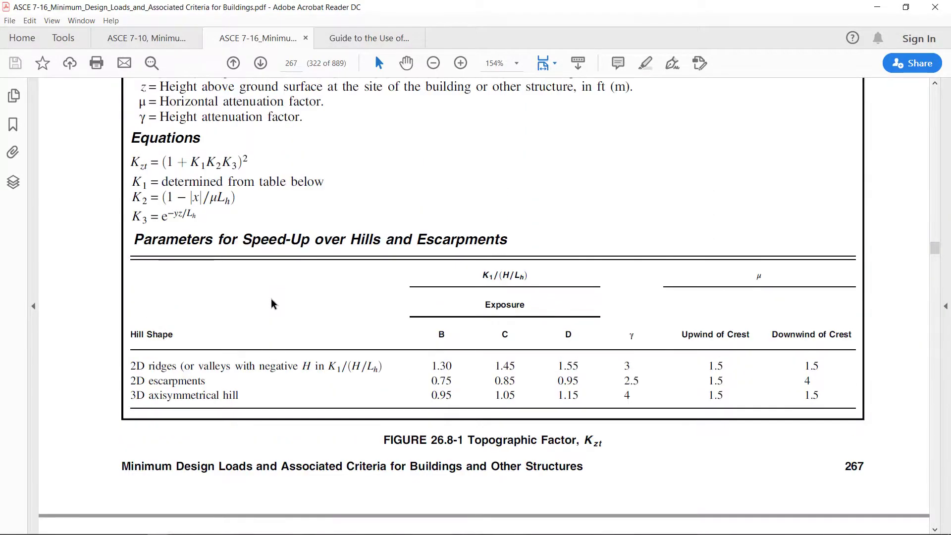
Point out the K1, K2 and right-hand multiplier column headings in the Exposure C table
{"action": "scroll", "coordinate": [273, 304], "scroll_direction": "up", "scroll_amount": 6}
{"action": "scroll", "coordinate": [273, 303], "scroll_direction": "down", "scroll_amount": 4}
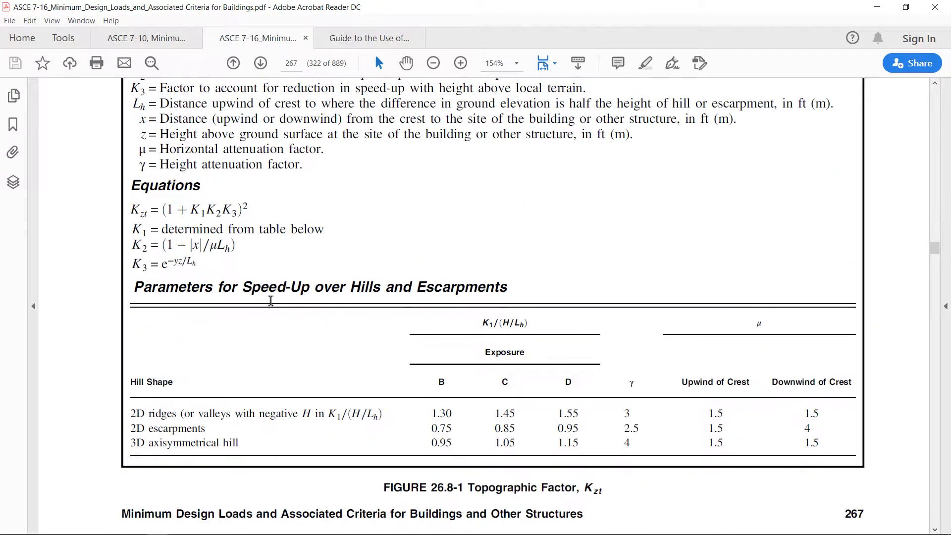
{"action": "scroll", "coordinate": [273, 304], "scroll_direction": "up", "scroll_amount": 17}
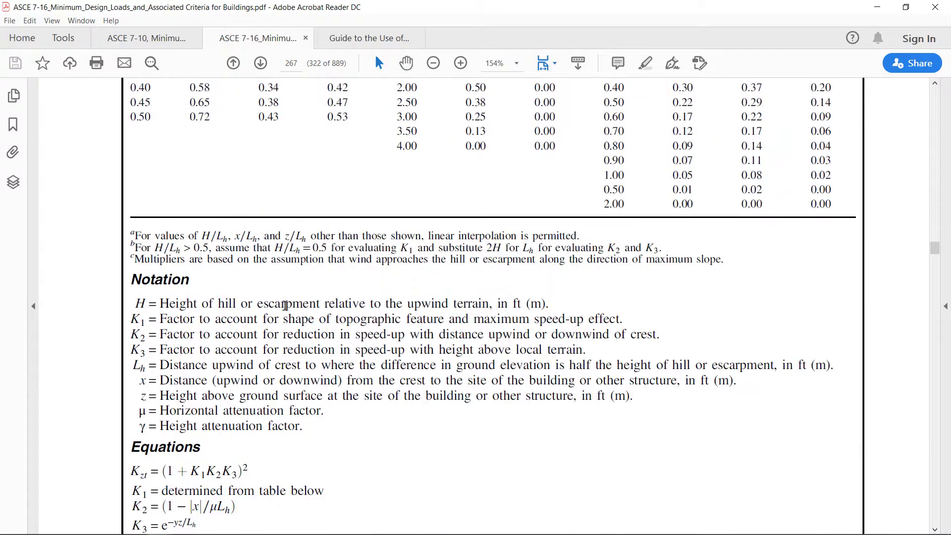
{"action": "scroll", "coordinate": [288, 310], "scroll_direction": "up", "scroll_amount": 10}
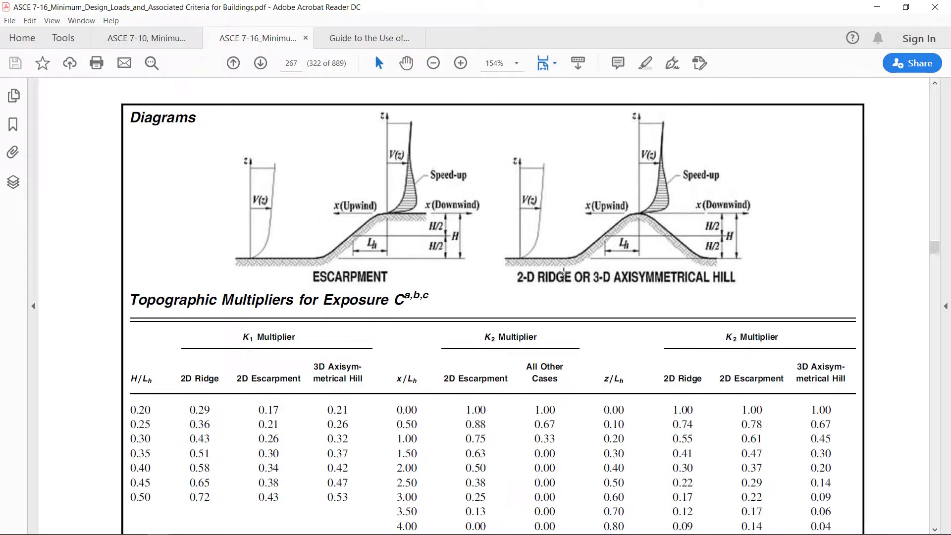
{"action": "scroll", "coordinate": [272, 264], "scroll_direction": "down", "scroll_amount": 3}
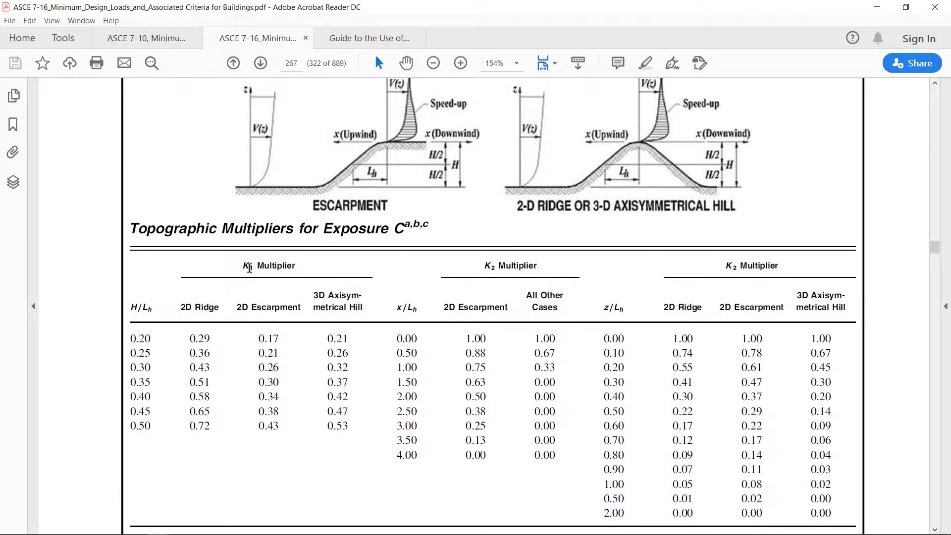
{"action": "left_click_drag", "start_coordinate": [240, 266], "coordinate": [278, 266]}
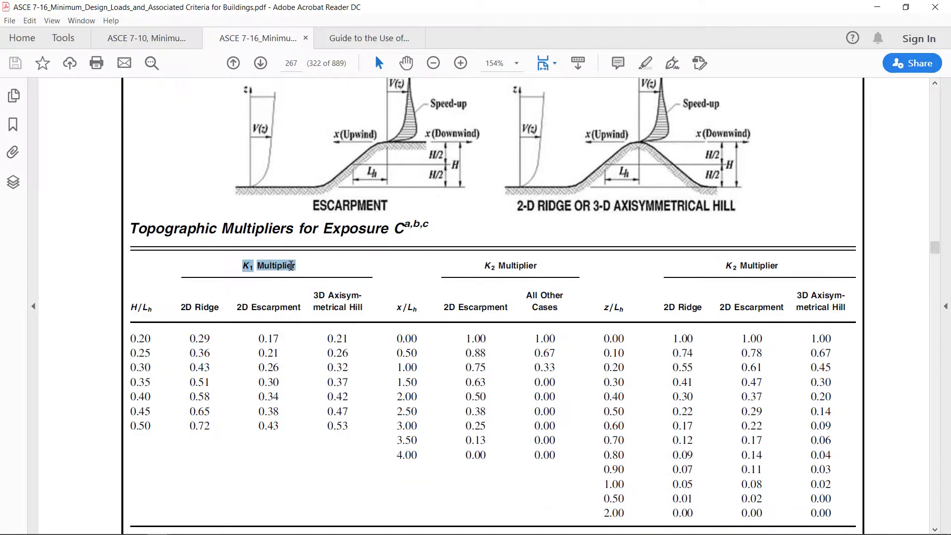
{"action": "left_click_drag", "start_coordinate": [483, 266], "coordinate": [536, 267]}
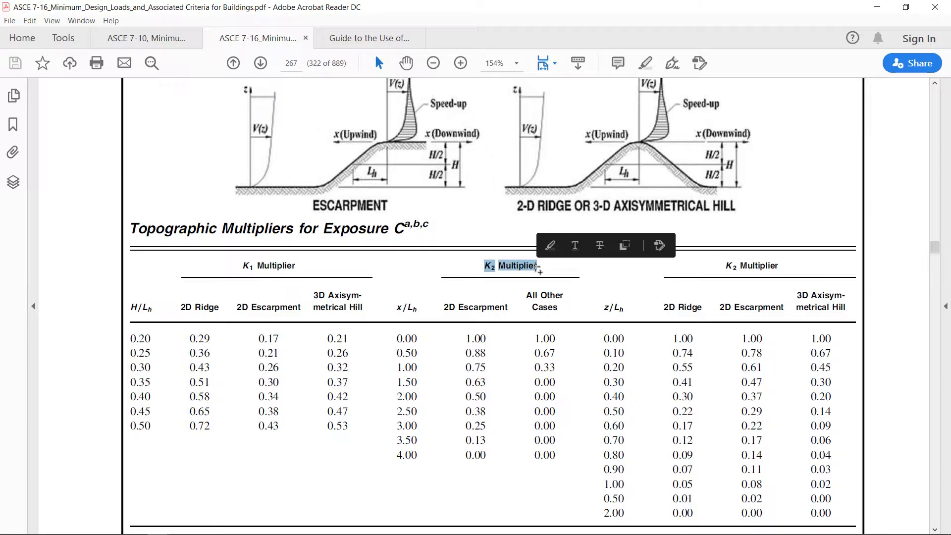
{"action": "left_click_drag", "start_coordinate": [725, 266], "coordinate": [776, 264]}
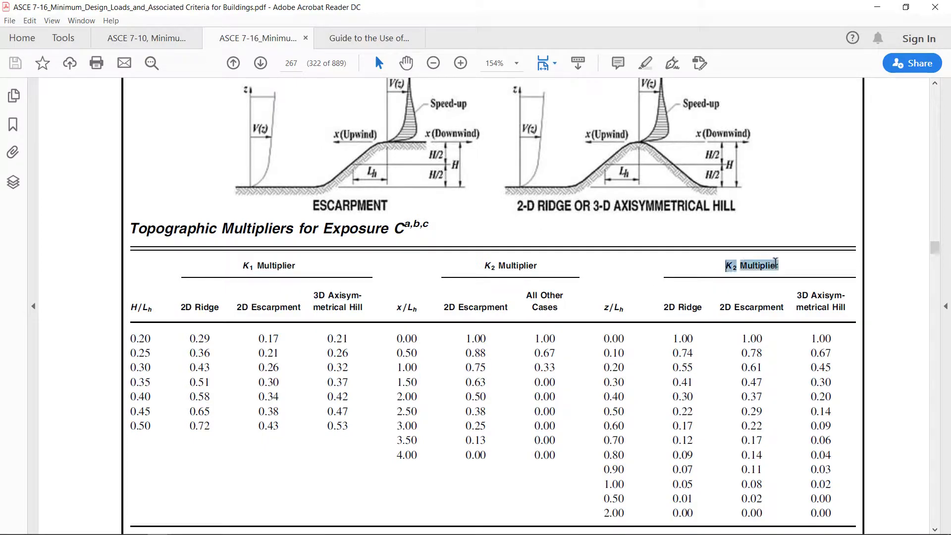
Re-select the K label and the full right-hand multiplier heading
{"action": "scroll", "coordinate": [731, 272], "scroll_direction": "down", "scroll_amount": 1}
{"action": "left_click", "coordinate": [738, 250]}
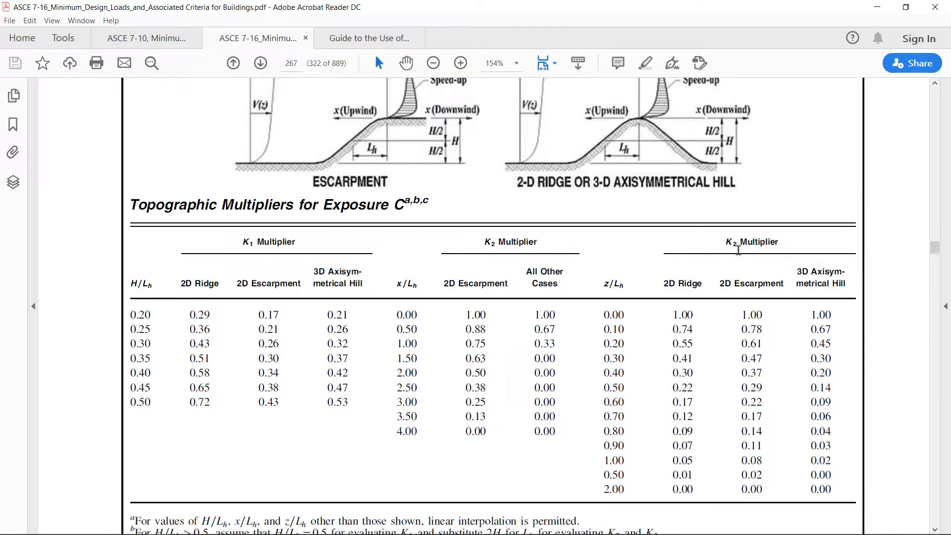
{"action": "left_click_drag", "start_coordinate": [736, 240], "coordinate": [724, 242]}
{"action": "left_click", "coordinate": [733, 248]}
{"action": "left_click_drag", "start_coordinate": [725, 241], "coordinate": [777, 243]}
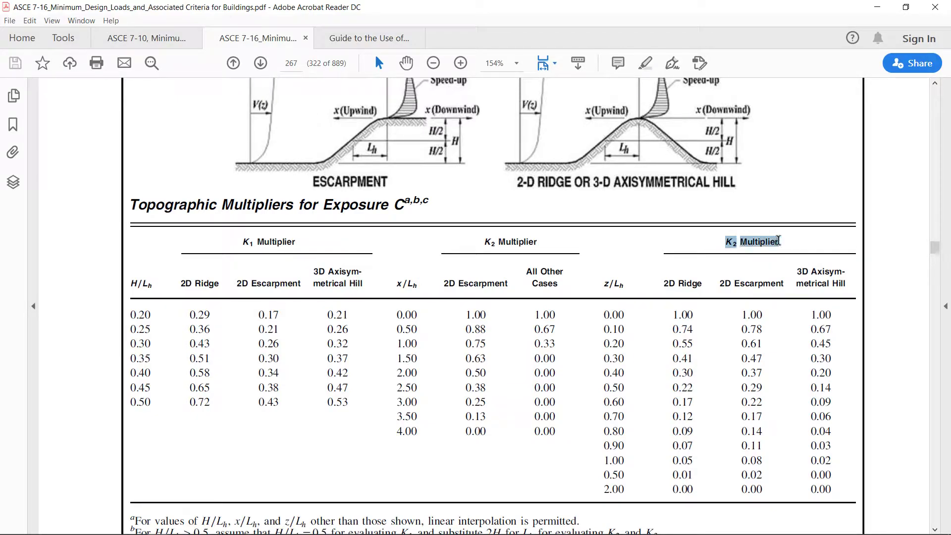
Point out the Notation and Equations headings and the Kzt equation
{"action": "scroll", "coordinate": [701, 268], "scroll_direction": "down", "scroll_amount": 3}
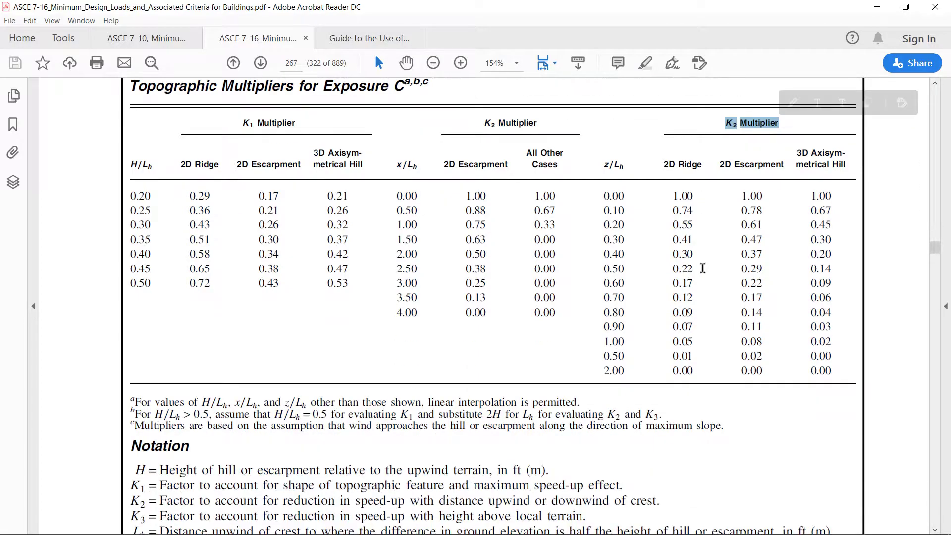
{"action": "scroll", "coordinate": [578, 293], "scroll_direction": "down", "scroll_amount": 4}
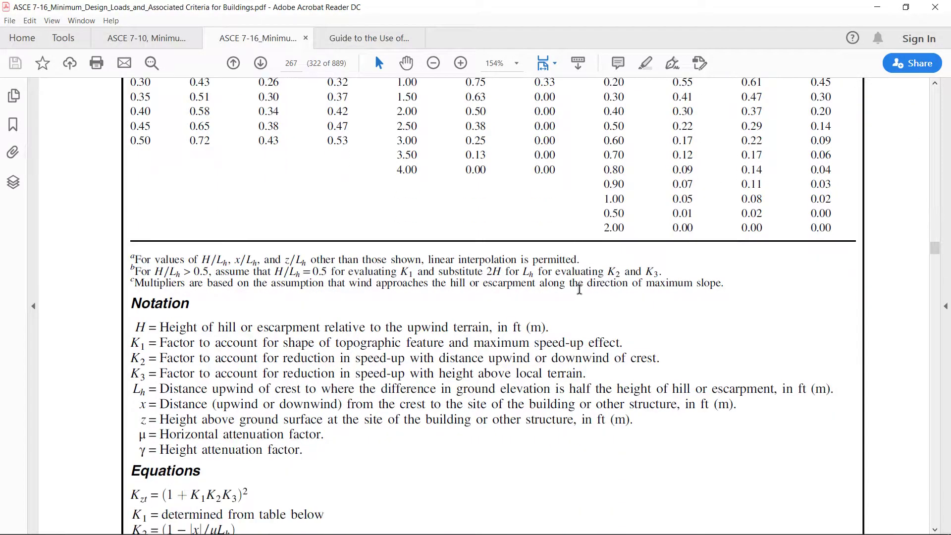
{"action": "scroll", "coordinate": [348, 307], "scroll_direction": "down", "scroll_amount": 1}
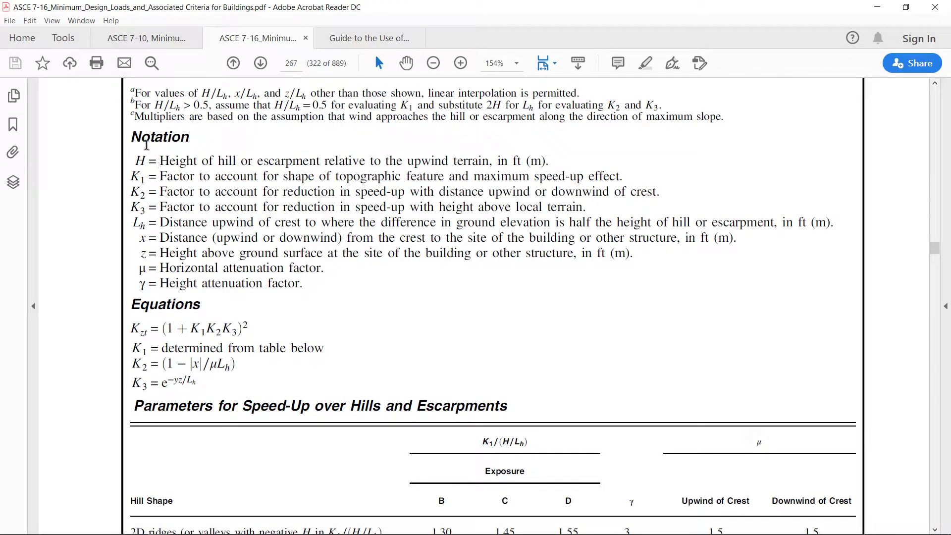
{"action": "left_click_drag", "start_coordinate": [132, 137], "coordinate": [190, 137]}
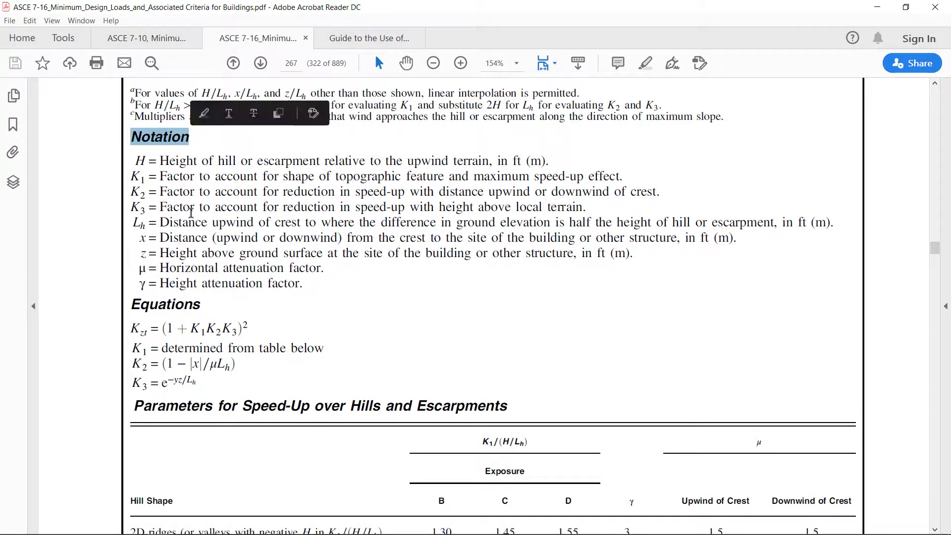
{"action": "scroll", "coordinate": [194, 235], "scroll_direction": "down", "scroll_amount": 1}
{"action": "left_click_drag", "start_coordinate": [134, 257], "coordinate": [207, 258]}
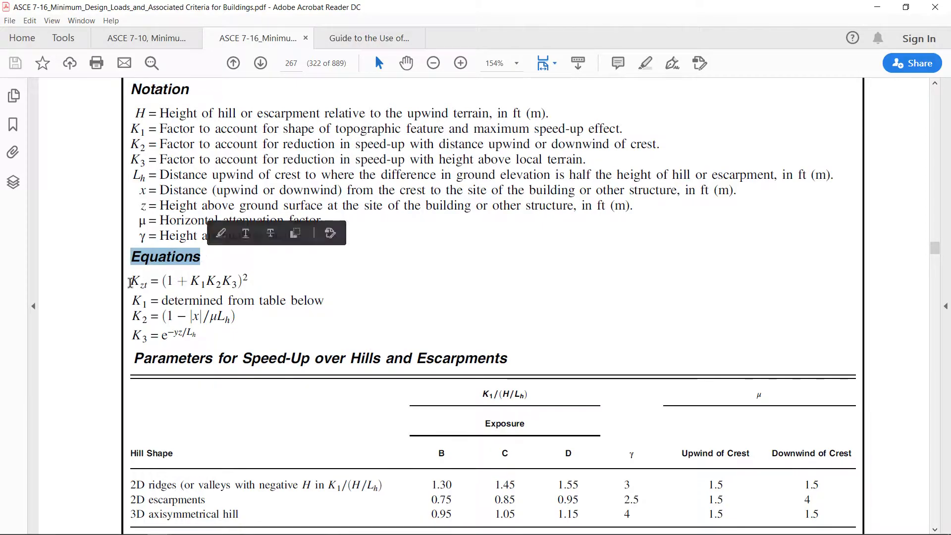
{"action": "left_click_drag", "start_coordinate": [163, 282], "coordinate": [251, 278]}
{"action": "left_click", "coordinate": [205, 300]}
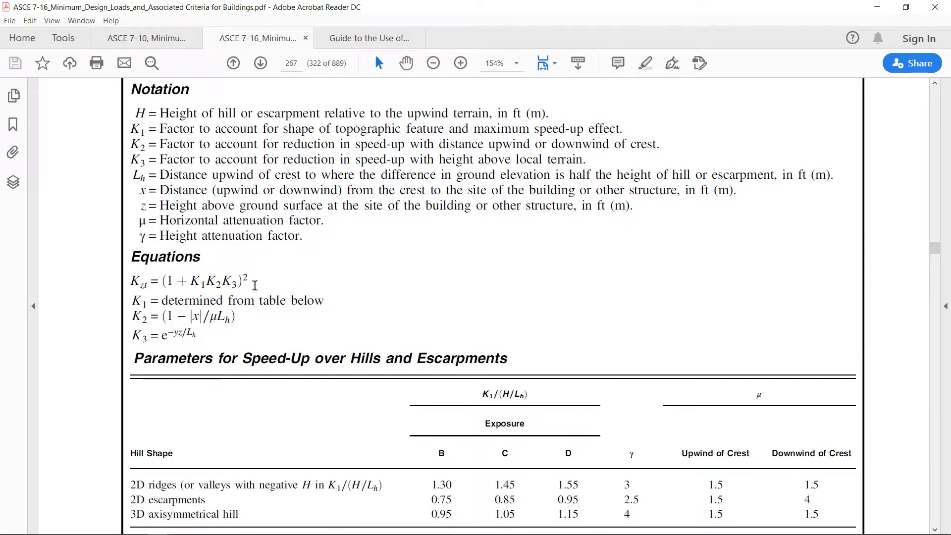
Highlight the K2 equation, the K3 exponent γz/Lh, and the table's γ column heading
{"action": "scroll", "coordinate": [255, 285], "scroll_direction": "down", "scroll_amount": 2}
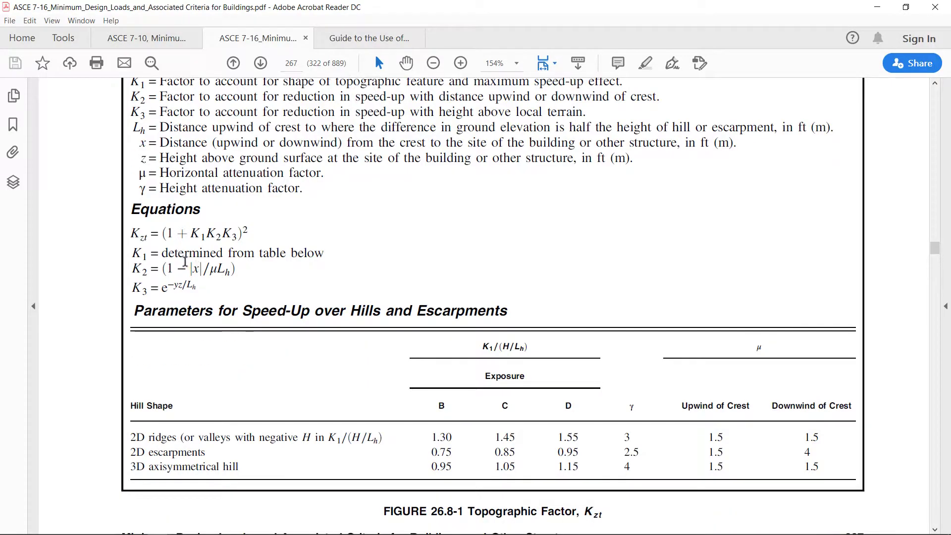
{"action": "left_click_drag", "start_coordinate": [163, 269], "coordinate": [241, 270]}
{"action": "left_click", "coordinate": [209, 270]}
{"action": "left_click_drag", "start_coordinate": [175, 286], "coordinate": [207, 291]}
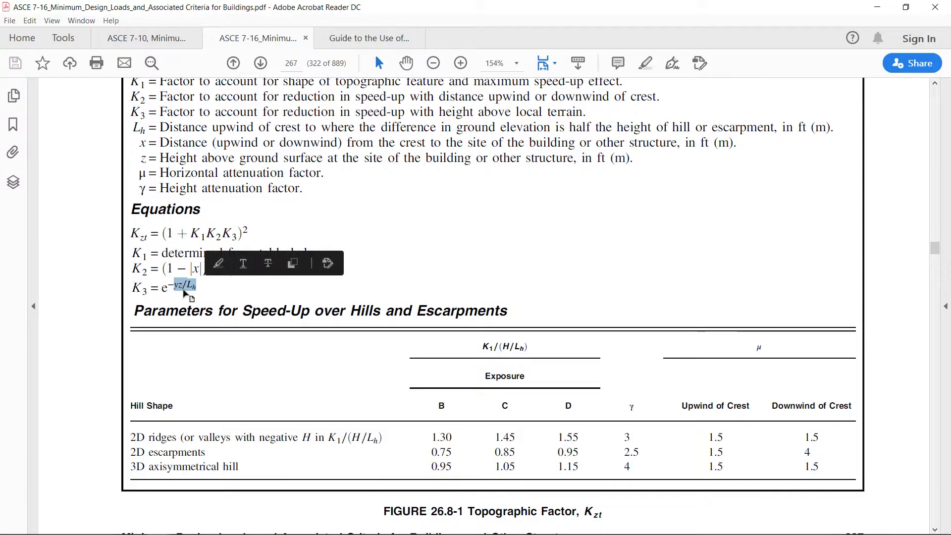
{"action": "left_click", "coordinate": [177, 293]}
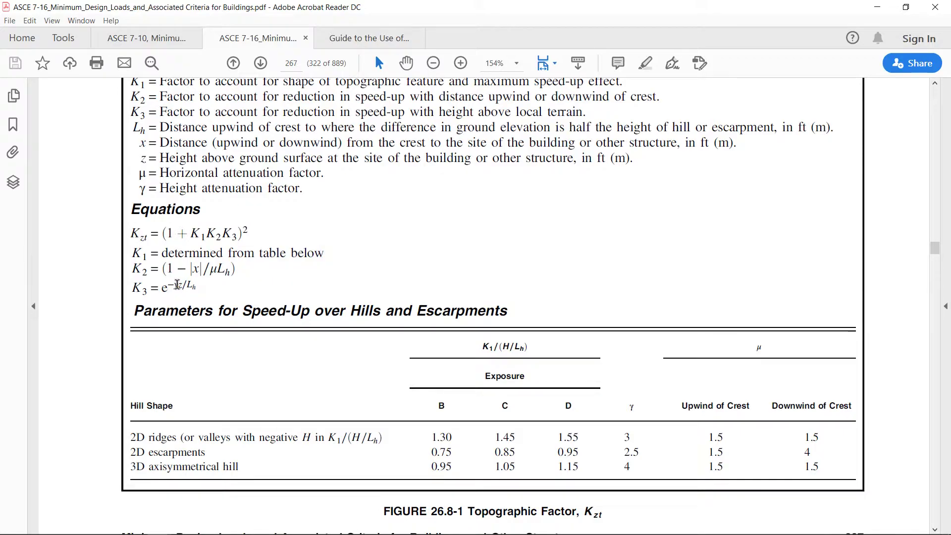
{"action": "left_click_drag", "start_coordinate": [176, 286], "coordinate": [179, 286]}
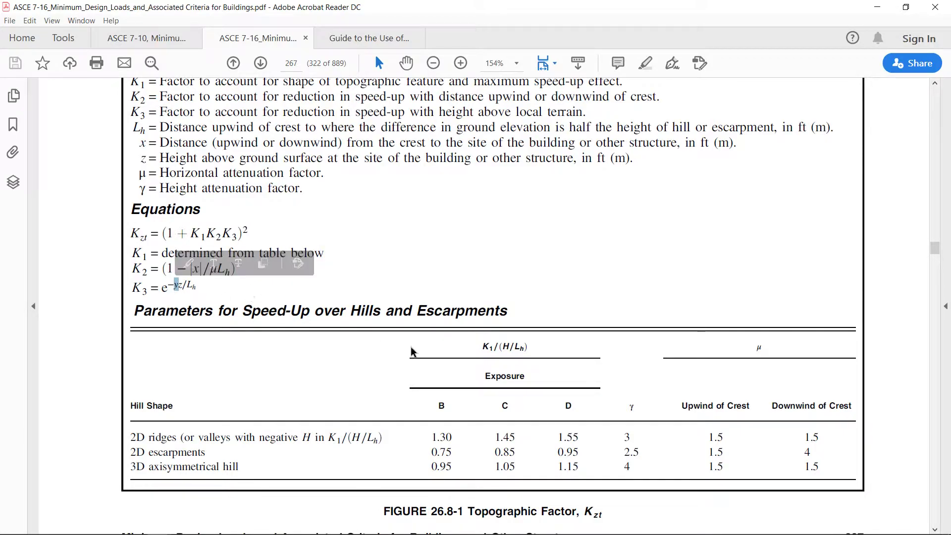
{"action": "left_click_drag", "start_coordinate": [627, 406], "coordinate": [638, 407]}
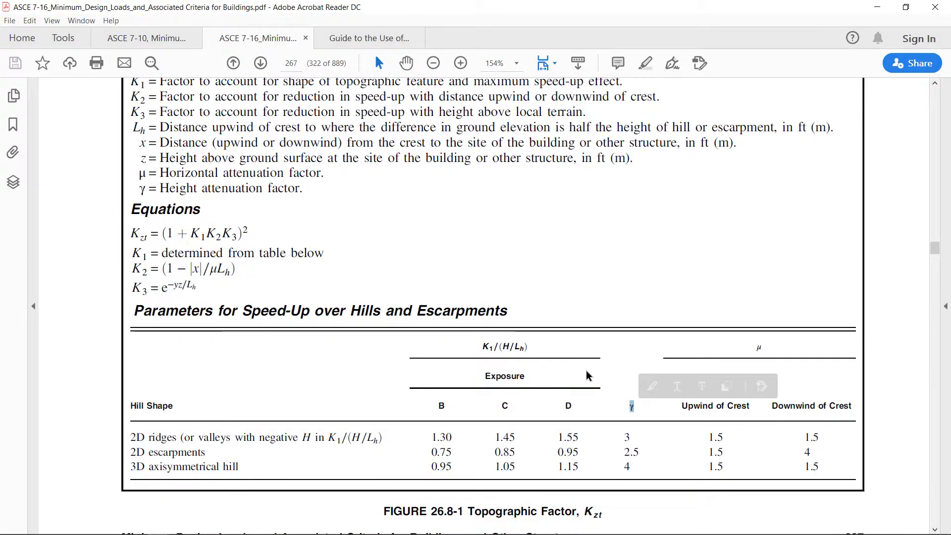
Scroll to the Exposure C multipliers table, where H/Lh = 0.45 gives 2D escarpment K1 = 0.38
{"action": "scroll", "coordinate": [542, 362], "scroll_direction": "down", "scroll_amount": 2}
{"action": "scroll", "coordinate": [543, 362], "scroll_direction": "up", "scroll_amount": 2}
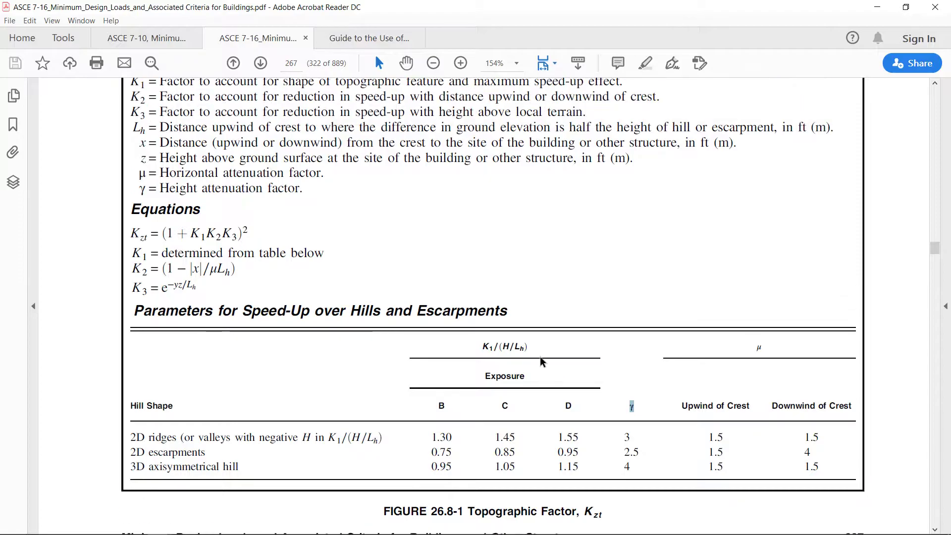
{"action": "scroll", "coordinate": [542, 362], "scroll_direction": "up", "scroll_amount": 5}
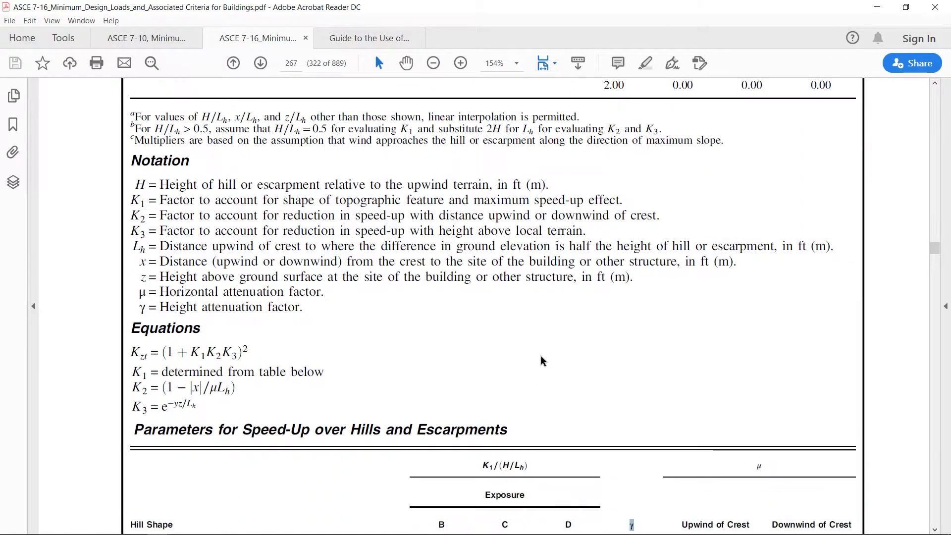
{"action": "scroll", "coordinate": [543, 362], "scroll_direction": "down", "scroll_amount": 3}
{"action": "scroll", "coordinate": [543, 360], "scroll_direction": "up", "scroll_amount": 5}
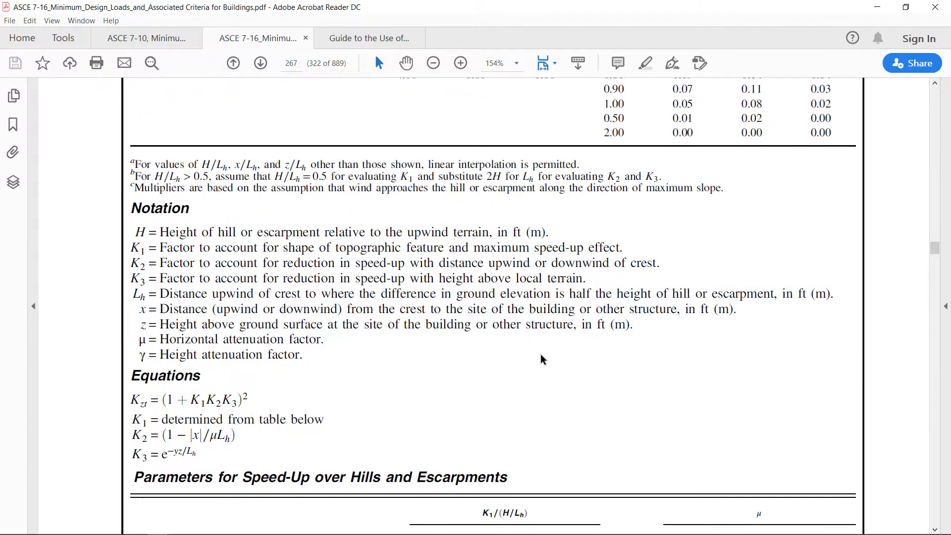
{"action": "scroll", "coordinate": [543, 359], "scroll_direction": "up", "scroll_amount": 9}
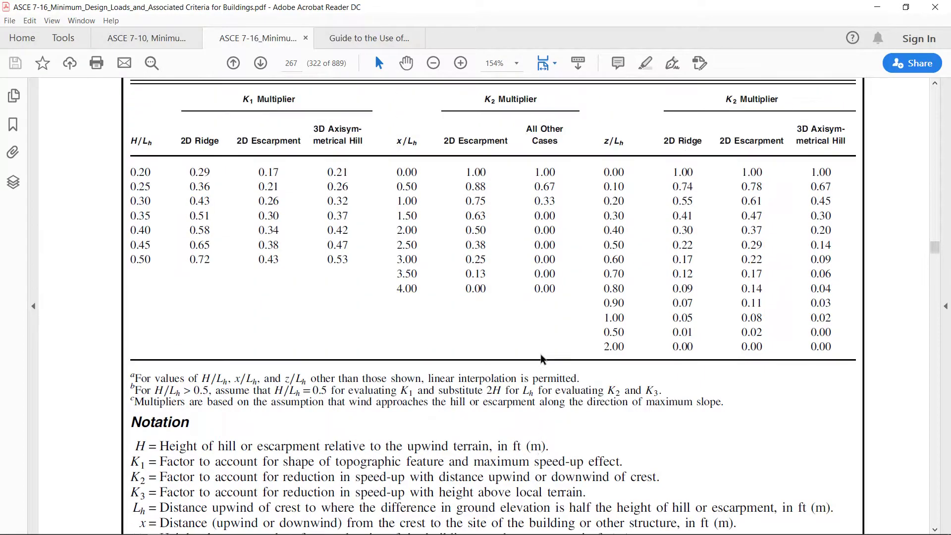
{"action": "scroll", "coordinate": [543, 360], "scroll_direction": "up", "scroll_amount": 3}
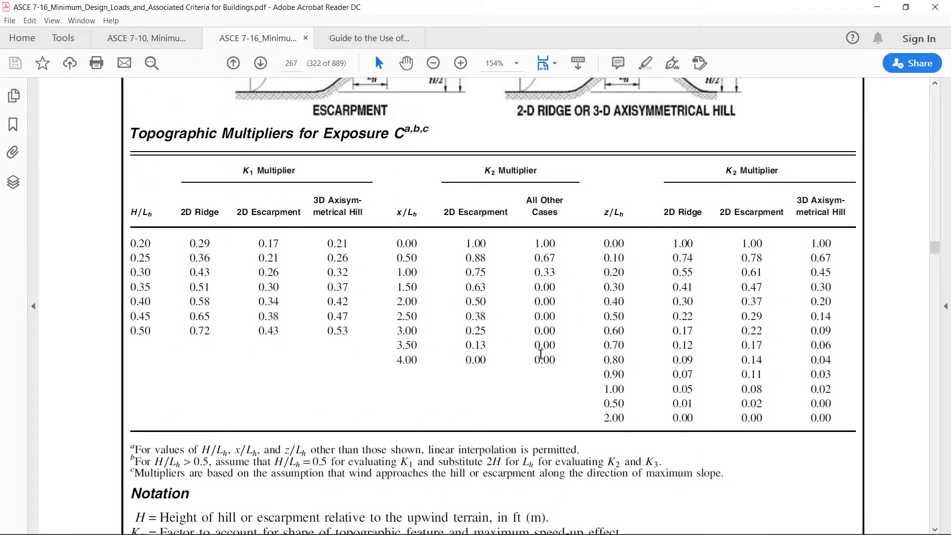
In the wind-load workbook, select Topographic Factor cell C12, then view the Structure Pressure Summary
{"action": "mouse_move", "coordinate": [382, 534]}
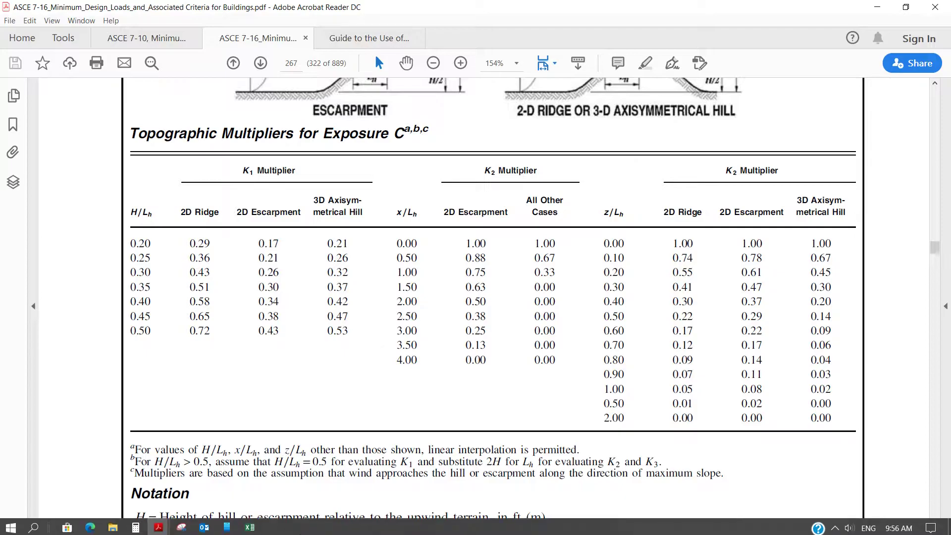
{"action": "left_click", "coordinate": [250, 526]}
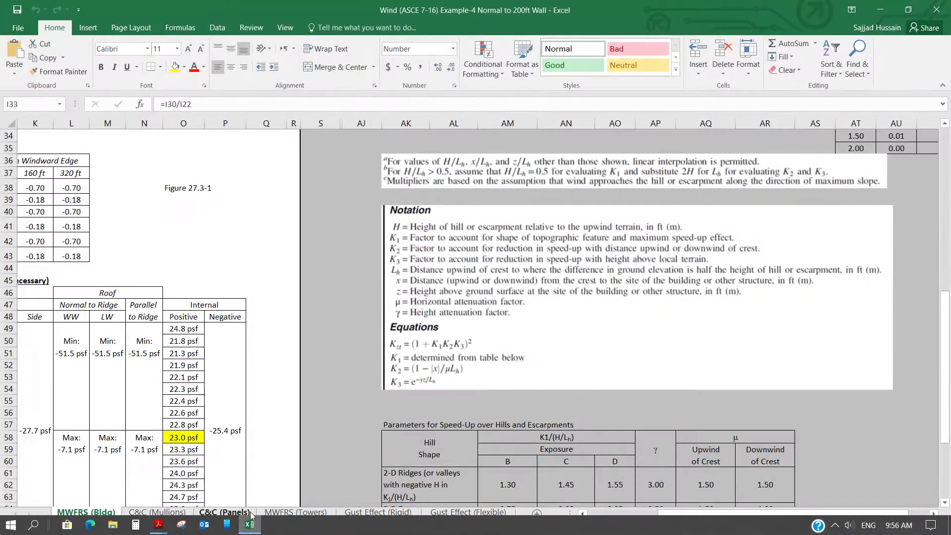
{"action": "left_click_drag", "start_coordinate": [709, 516], "coordinate": [635, 521]}
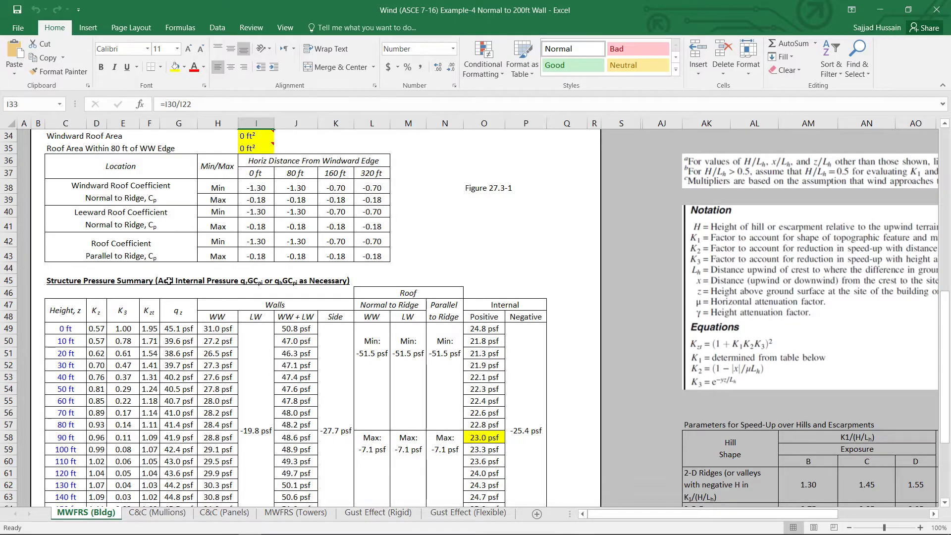
{"action": "scroll", "coordinate": [169, 281], "scroll_direction": "up", "scroll_amount": 10}
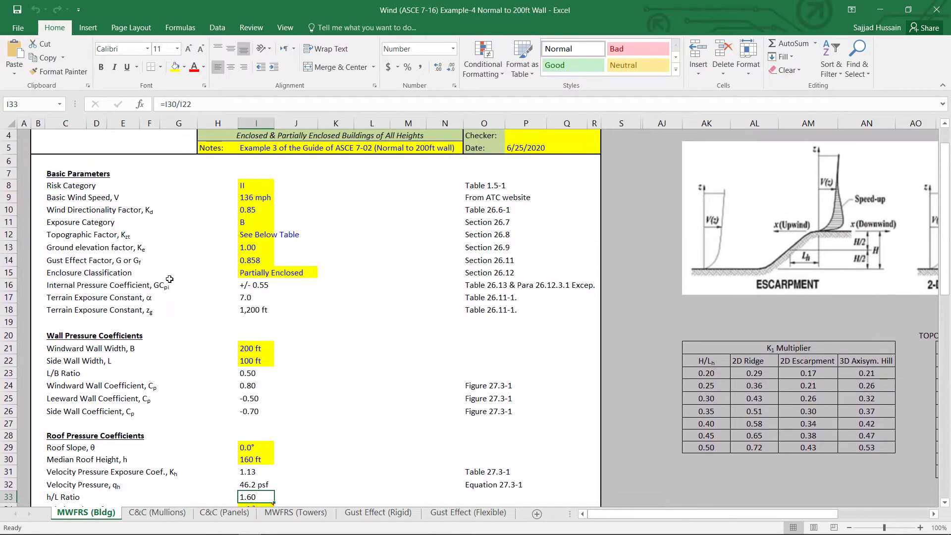
{"action": "left_click", "coordinate": [56, 234]}
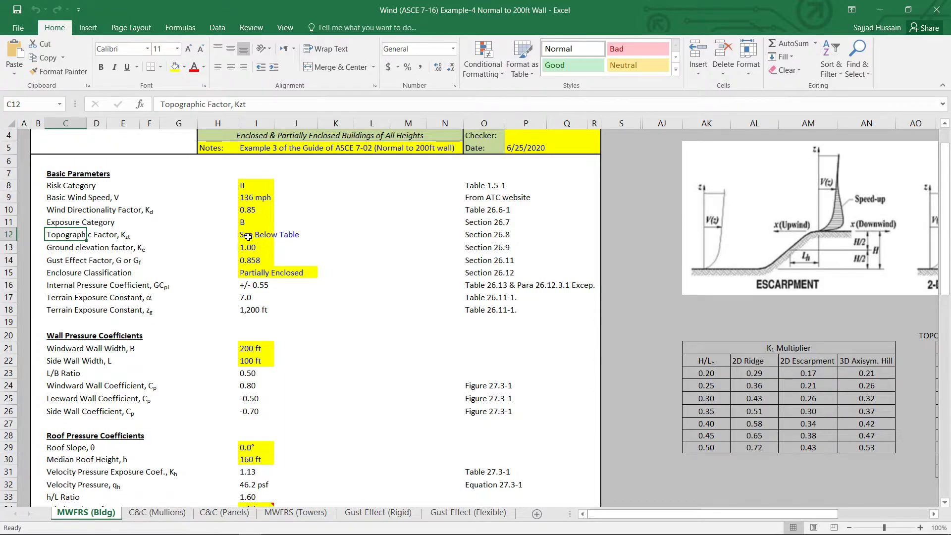
{"action": "scroll", "coordinate": [292, 246], "scroll_direction": "down", "scroll_amount": 11}
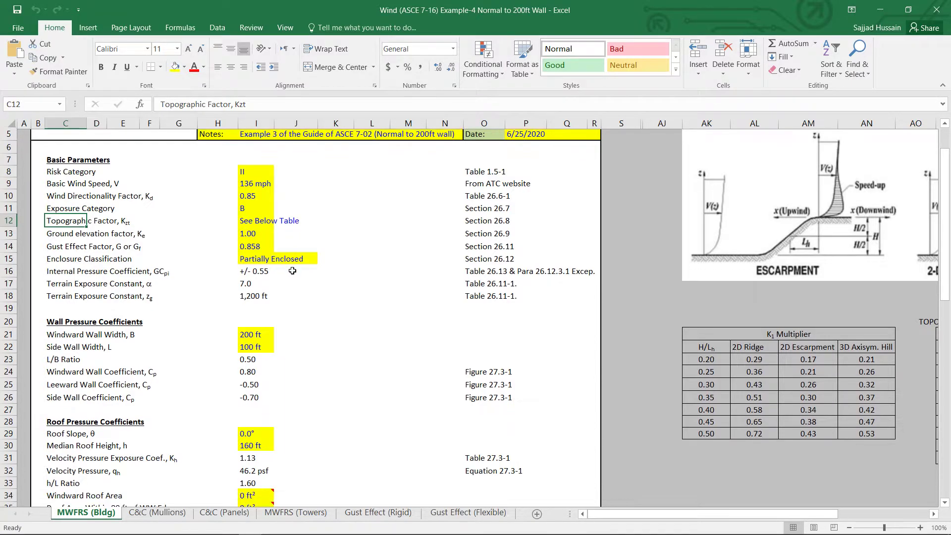
{"action": "scroll", "coordinate": [299, 268], "scroll_direction": "down", "scroll_amount": 2}
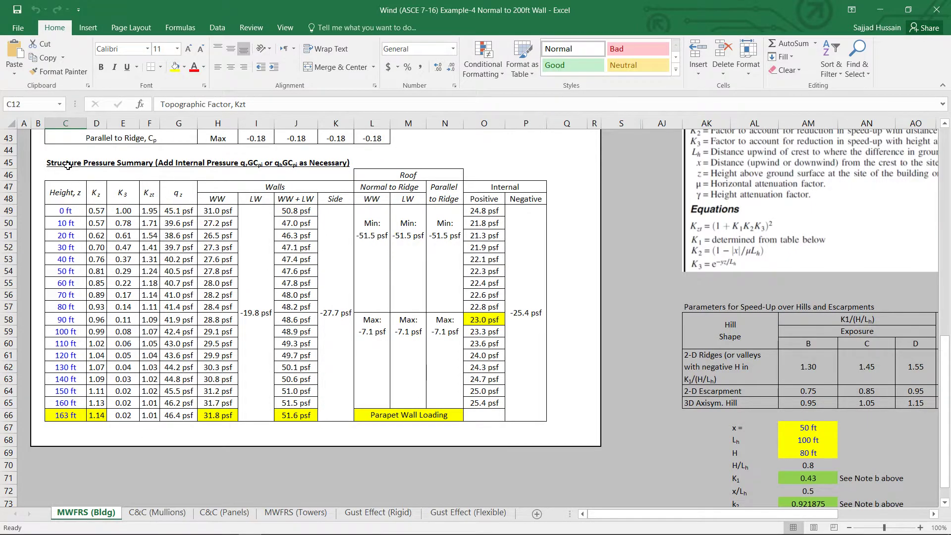
{"action": "left_click", "coordinate": [120, 194]}
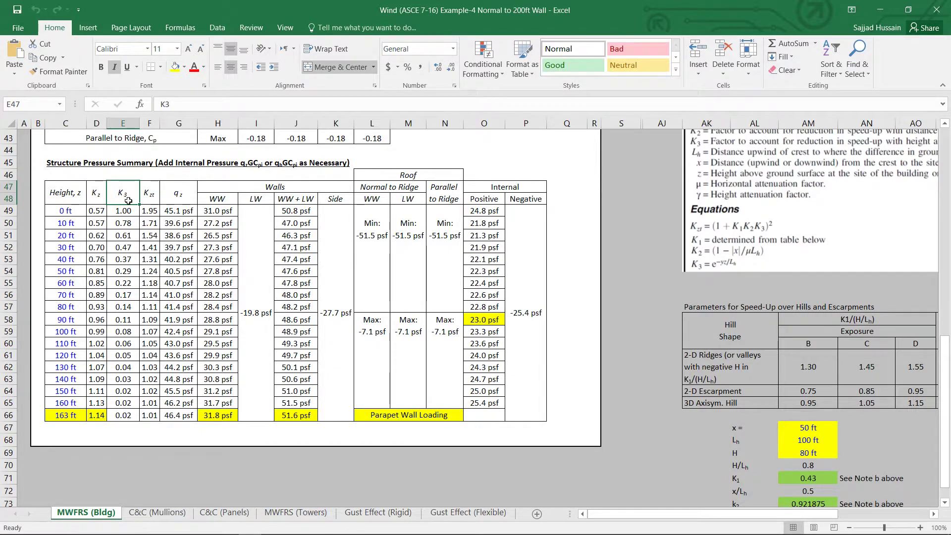
{"action": "left_click", "coordinate": [150, 196]}
{"action": "left_click", "coordinate": [151, 212]}
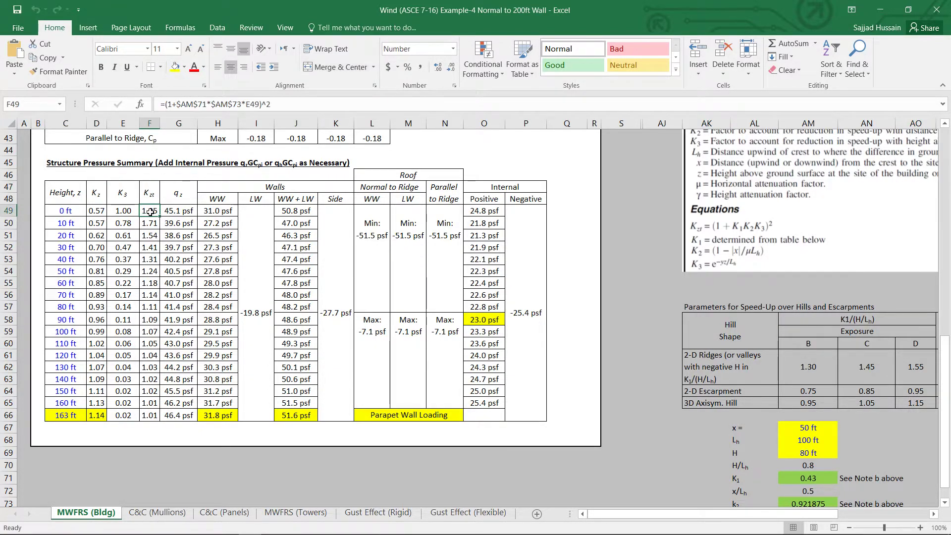
{"action": "left_click", "coordinate": [179, 211]}
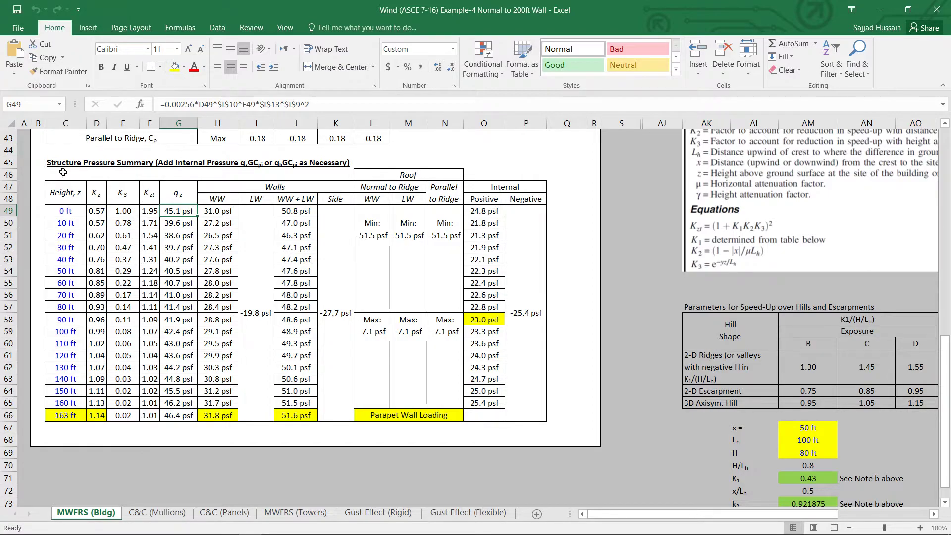
{"action": "left_click", "coordinate": [121, 211]}
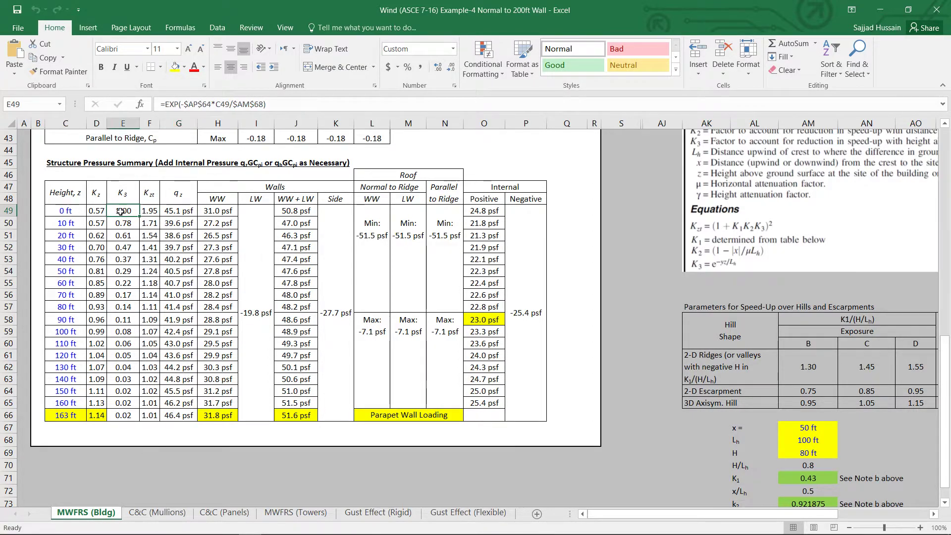
{"action": "left_click", "coordinate": [144, 211]}
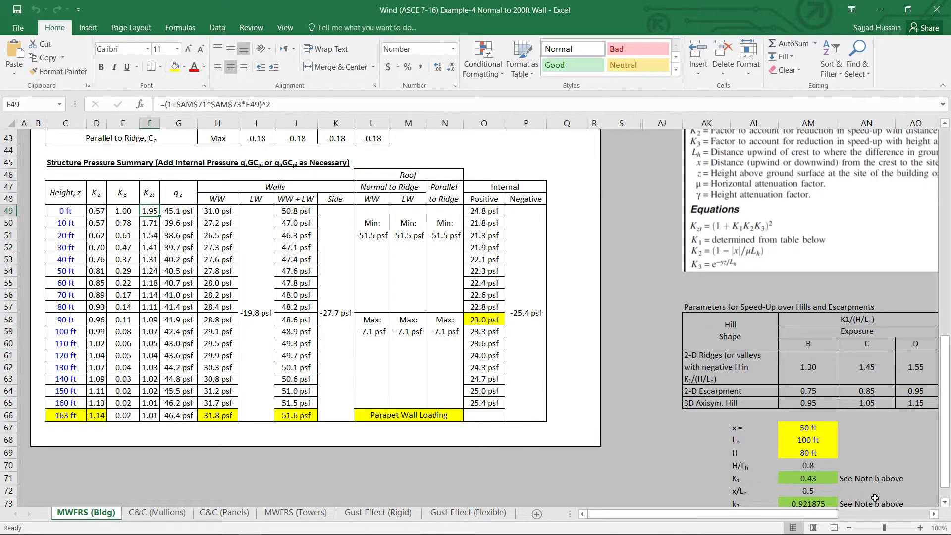
Scroll the MWFRS (Bldg) sheet to the speed-up inputs x = 50 ft, Lh = 100 ft, H = 80 ft
{"action": "left_click", "coordinate": [934, 515]}
{"action": "left_click", "coordinate": [933, 515]}
{"action": "left_click", "coordinate": [933, 515]}
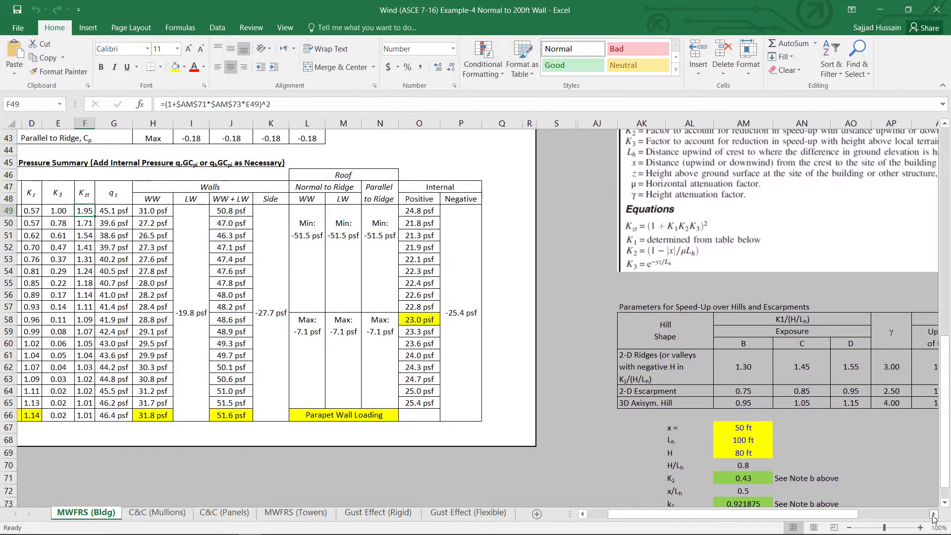
{"action": "left_click", "coordinate": [934, 515]}
{"action": "left_click", "coordinate": [934, 515]}
{"action": "left_click", "coordinate": [934, 515]}
{"action": "left_click", "coordinate": [934, 515]}
{"action": "left_click", "coordinate": [934, 514]}
{"action": "left_click", "coordinate": [933, 515]}
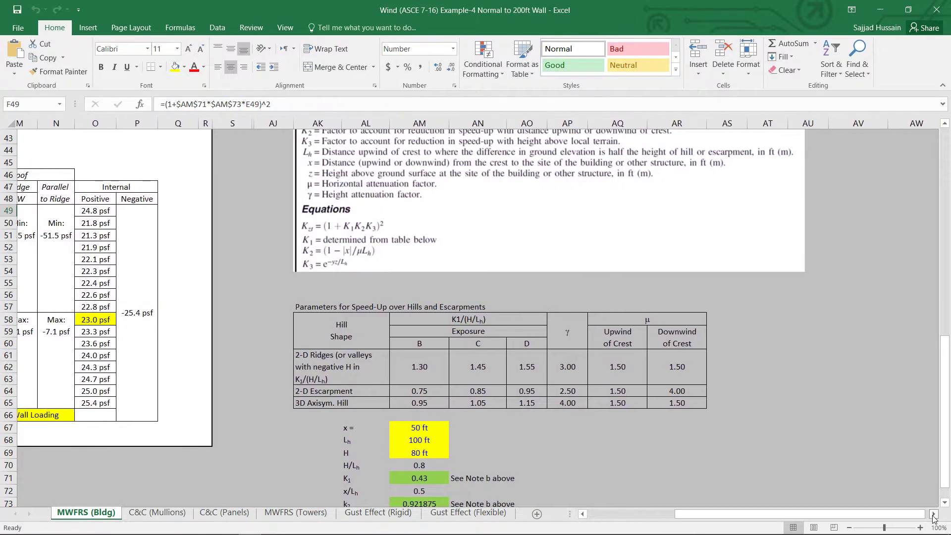
{"action": "left_click", "coordinate": [934, 515]}
{"action": "scroll", "coordinate": [699, 404], "scroll_direction": "up", "scroll_amount": 6}
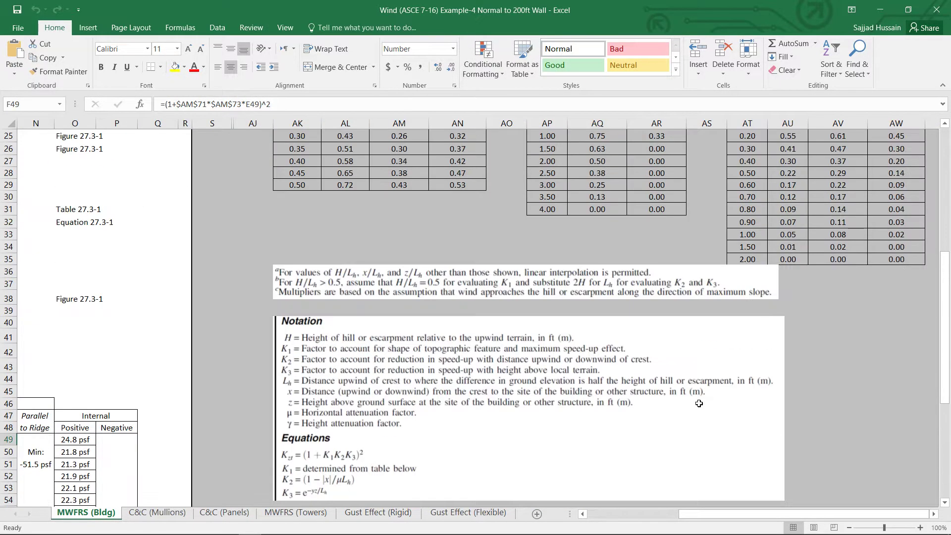
{"action": "scroll", "coordinate": [699, 404], "scroll_direction": "up", "scroll_amount": 5}
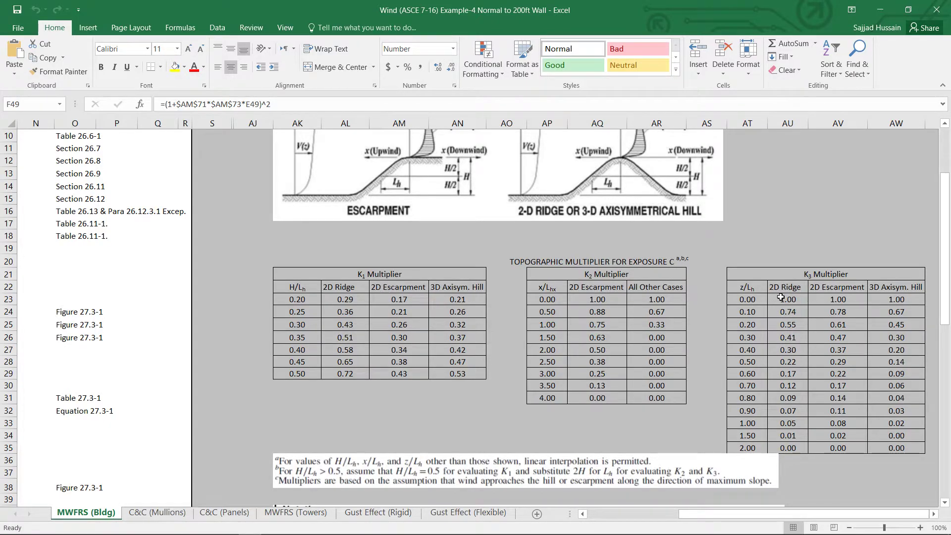
{"action": "scroll", "coordinate": [782, 297], "scroll_direction": "up", "scroll_amount": 3}
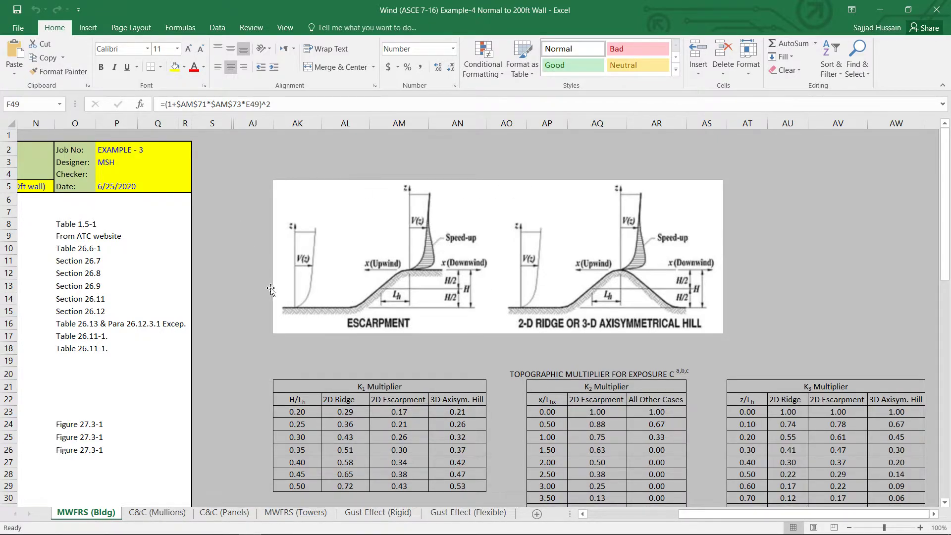
{"action": "scroll", "coordinate": [419, 294], "scroll_direction": "down", "scroll_amount": 4}
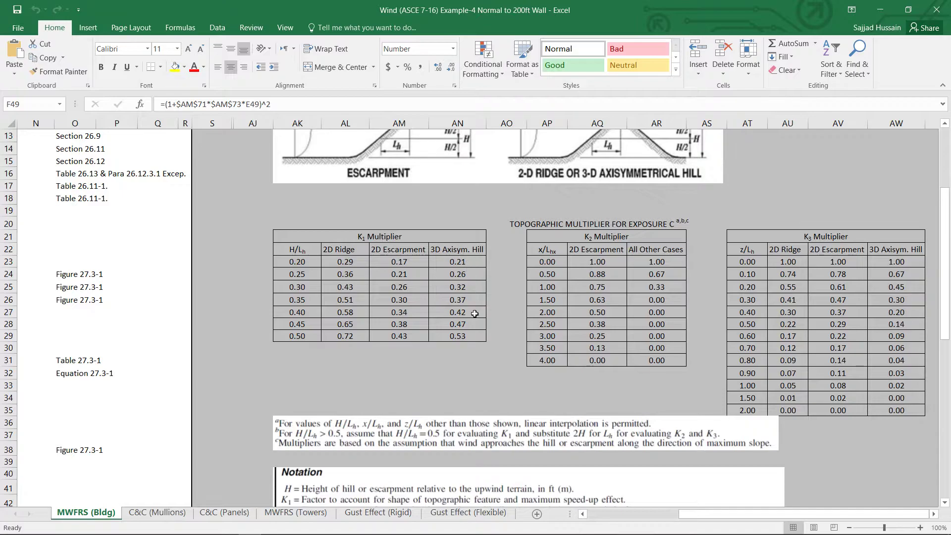
{"action": "scroll", "coordinate": [555, 305], "scroll_direction": "down", "scroll_amount": 2}
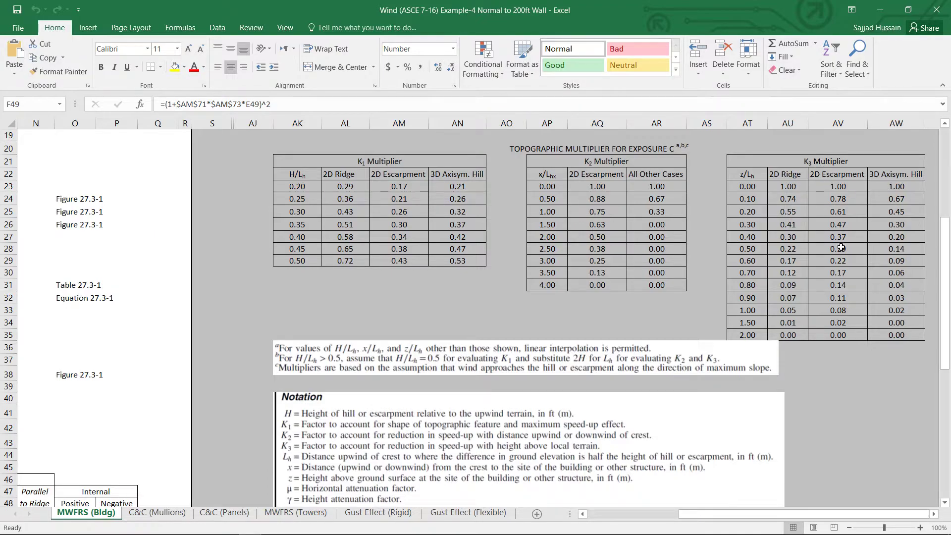
{"action": "scroll", "coordinate": [514, 208], "scroll_direction": "down", "scroll_amount": 4}
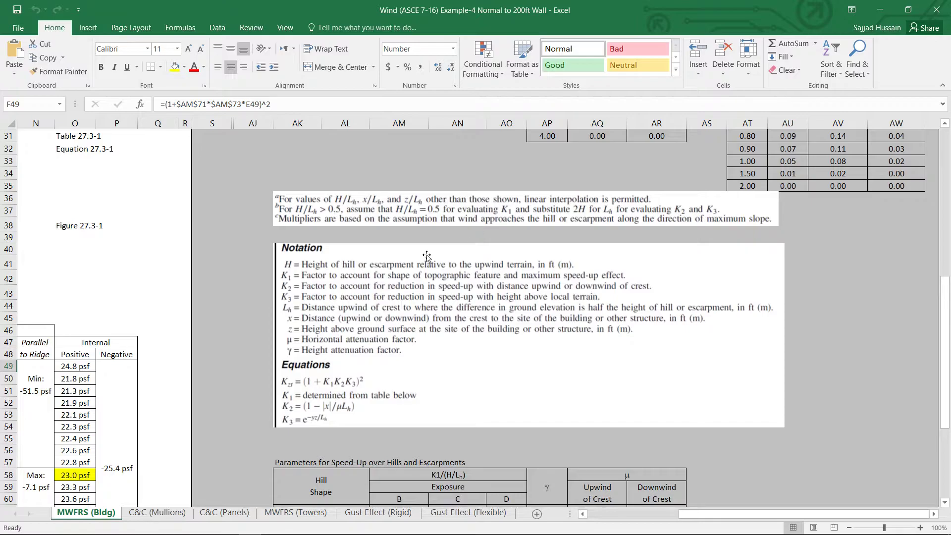
{"action": "scroll", "coordinate": [394, 263], "scroll_direction": "down", "scroll_amount": 5}
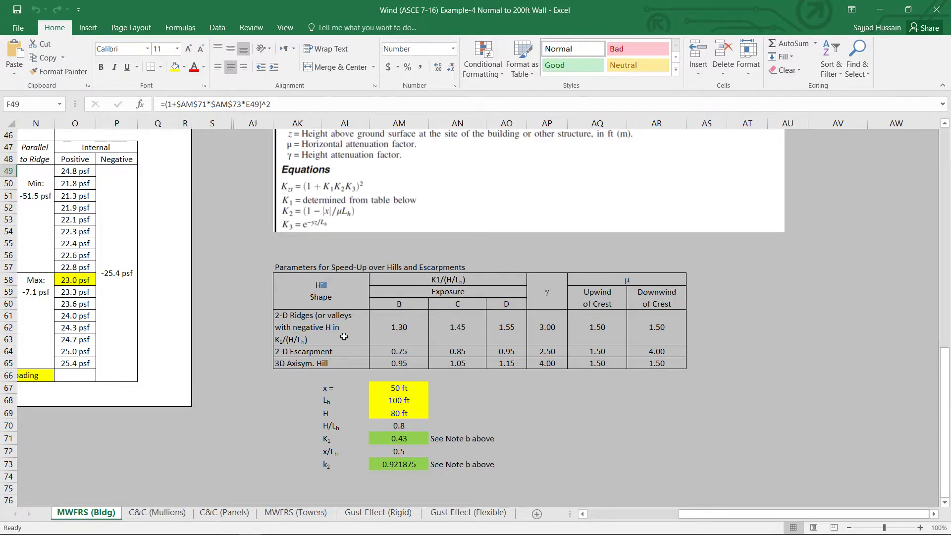
Bring up ASCE 7-16 at Figure 26.8-1's speed-up parameters, with 2D escarpment γ = 2.5
{"action": "left_click", "coordinate": [158, 525]}
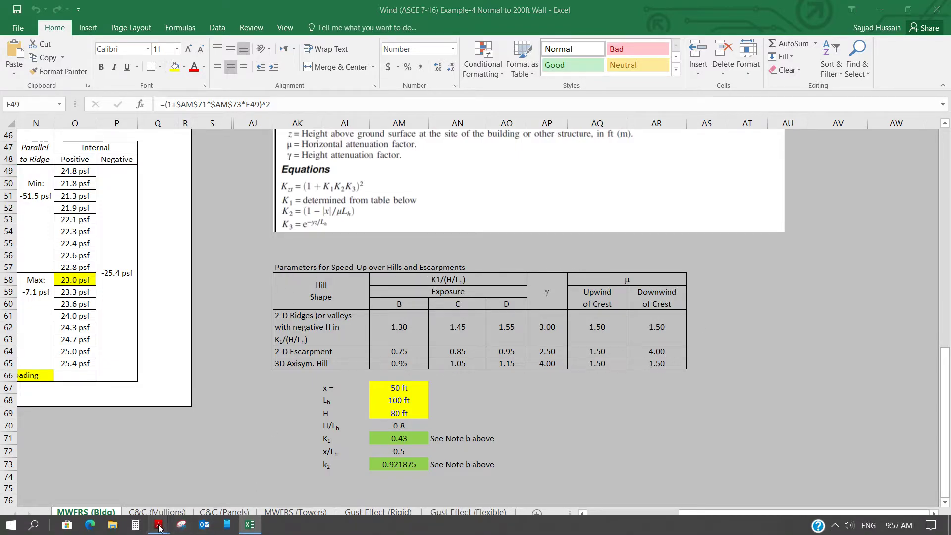
{"action": "left_click", "coordinate": [184, 493]}
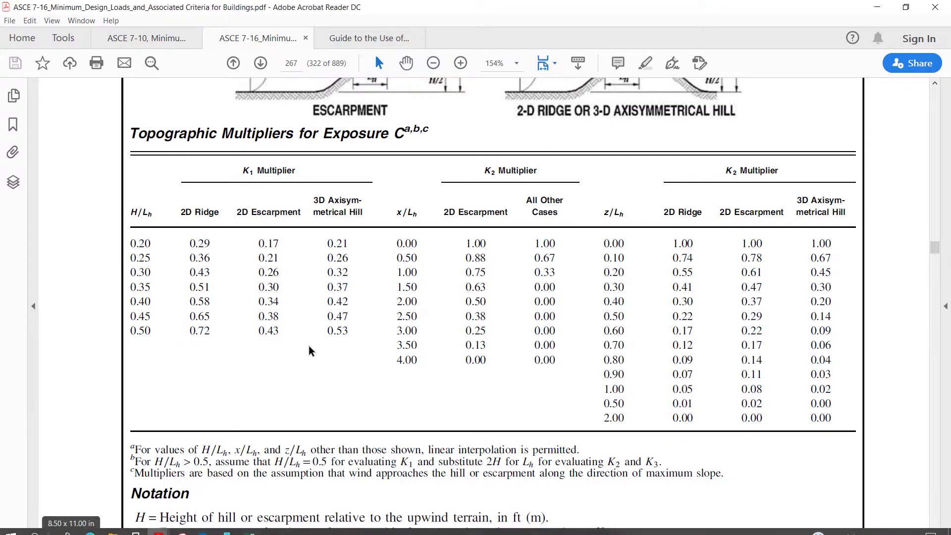
{"action": "scroll", "coordinate": [311, 351], "scroll_direction": "down", "scroll_amount": 10}
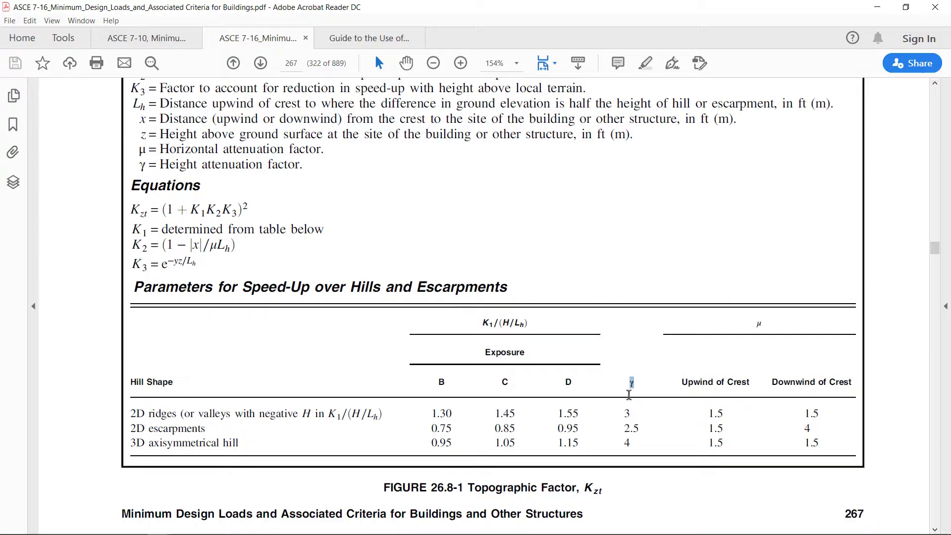
{"action": "left_click", "coordinate": [630, 394]}
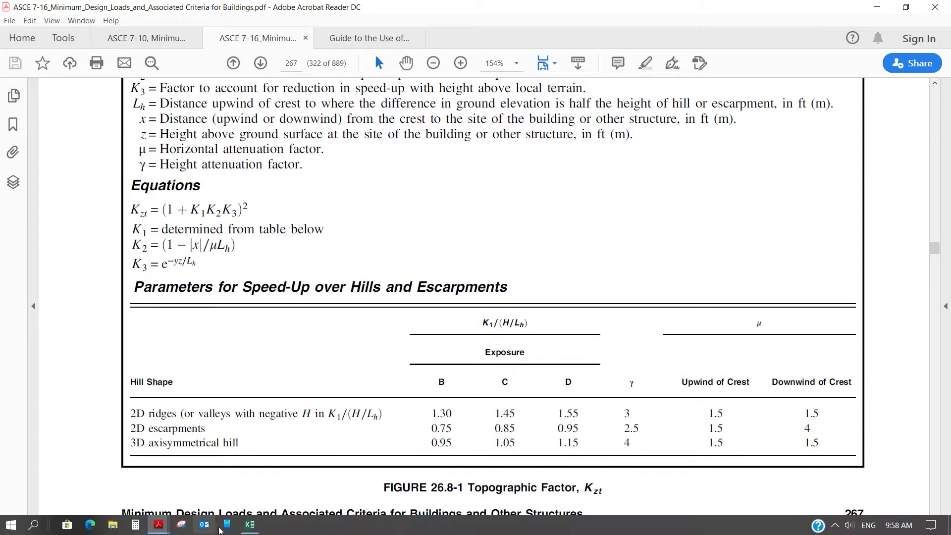
Check the 50 ft x distance in cell AM67 of the wind-load workbook
{"action": "left_click", "coordinate": [249, 525]}
{"action": "left_click", "coordinate": [401, 387]}
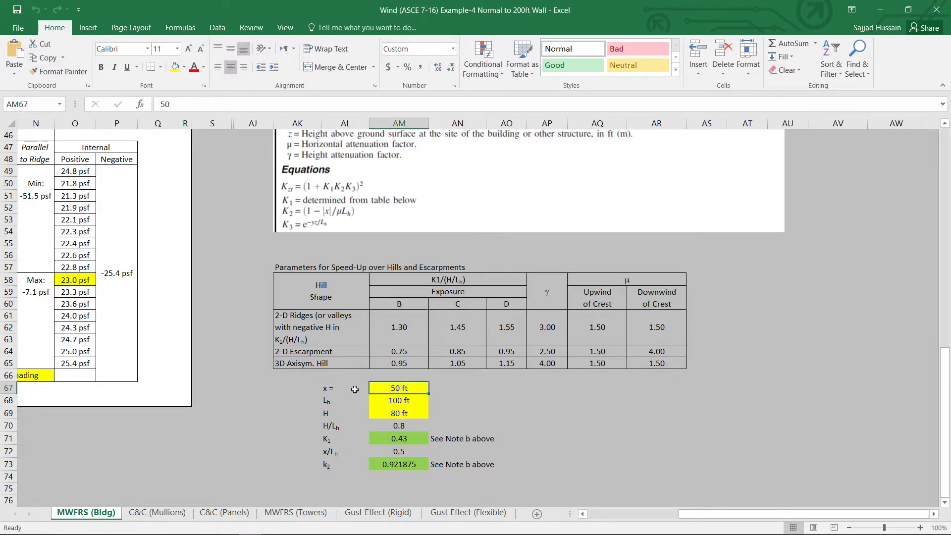
{"action": "mouse_move", "coordinate": [160, 526]}
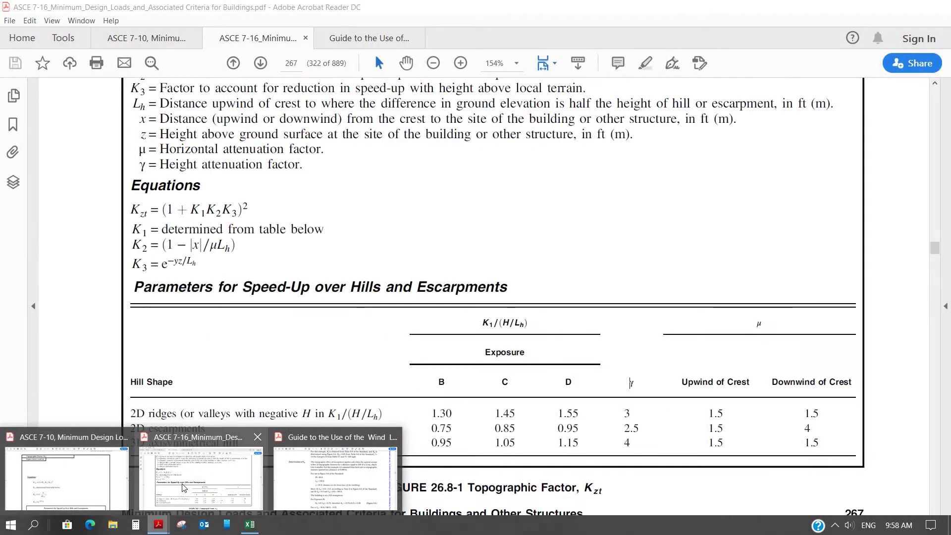
Turn the wind load provisions guide to Figure 3-10, then return to the Excel workbook
{"action": "left_click", "coordinate": [183, 488]}
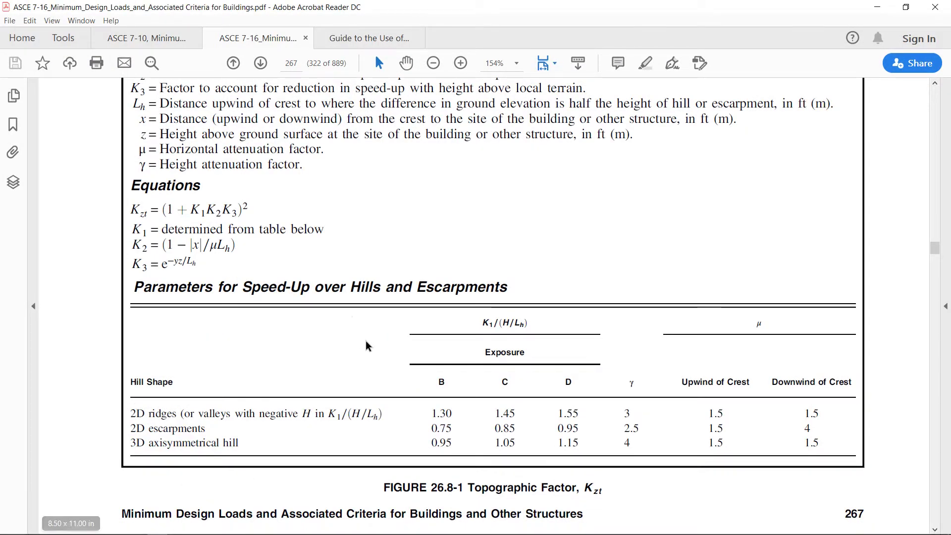
{"action": "left_click", "coordinate": [369, 38]}
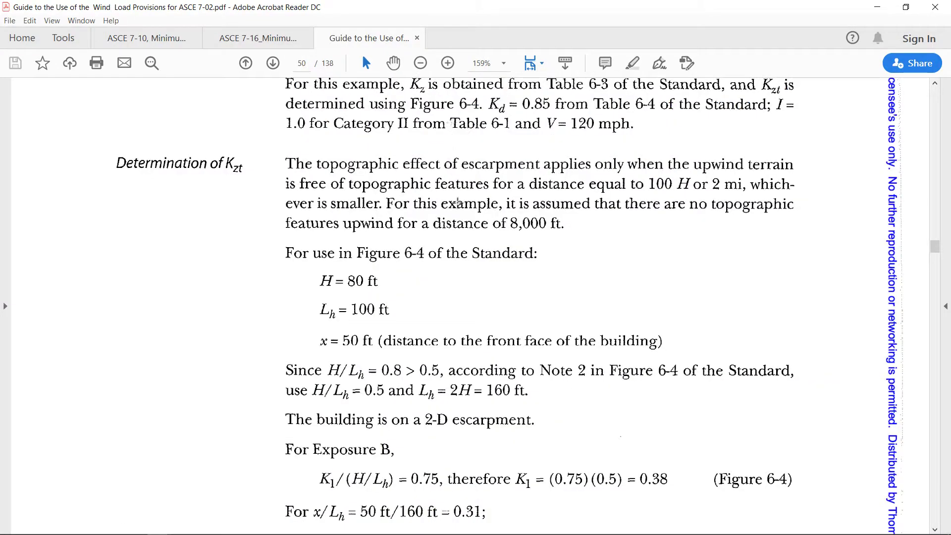
{"action": "scroll", "coordinate": [469, 240], "scroll_direction": "up", "scroll_amount": 10}
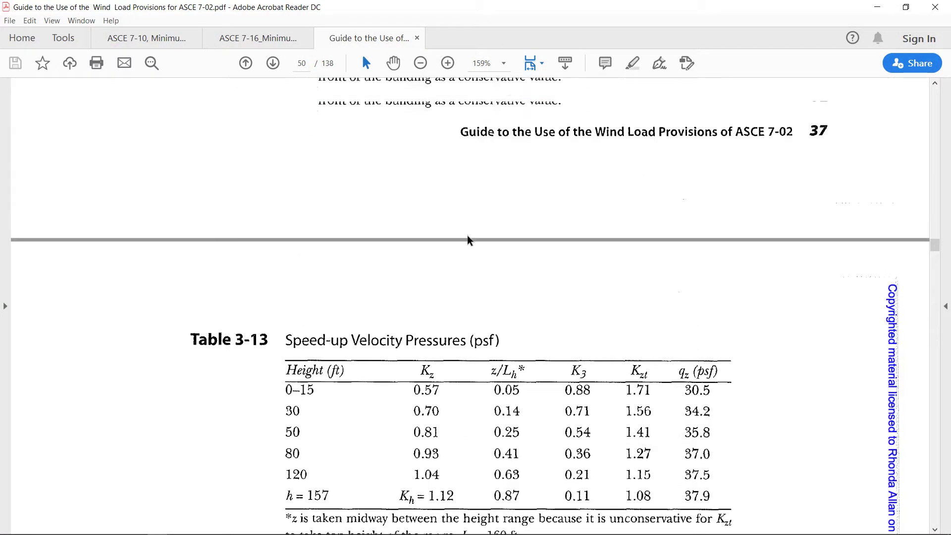
{"action": "scroll", "coordinate": [470, 241], "scroll_direction": "up", "scroll_amount": 6}
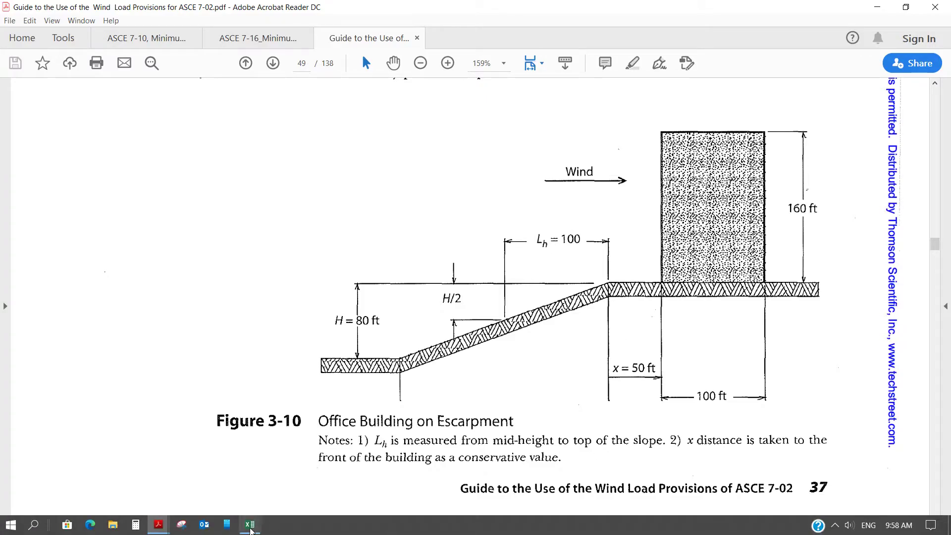
{"action": "left_click", "coordinate": [251, 530]}
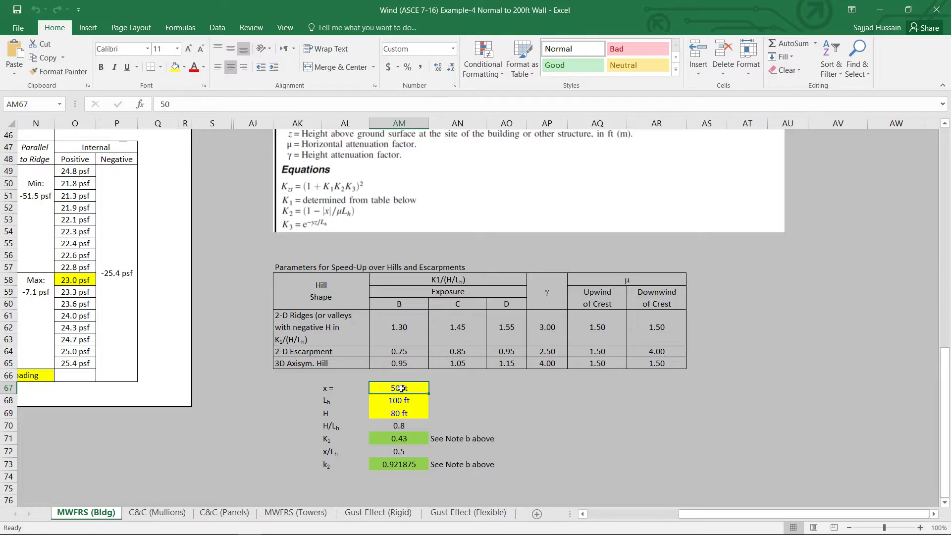
{"action": "left_click", "coordinate": [396, 402]}
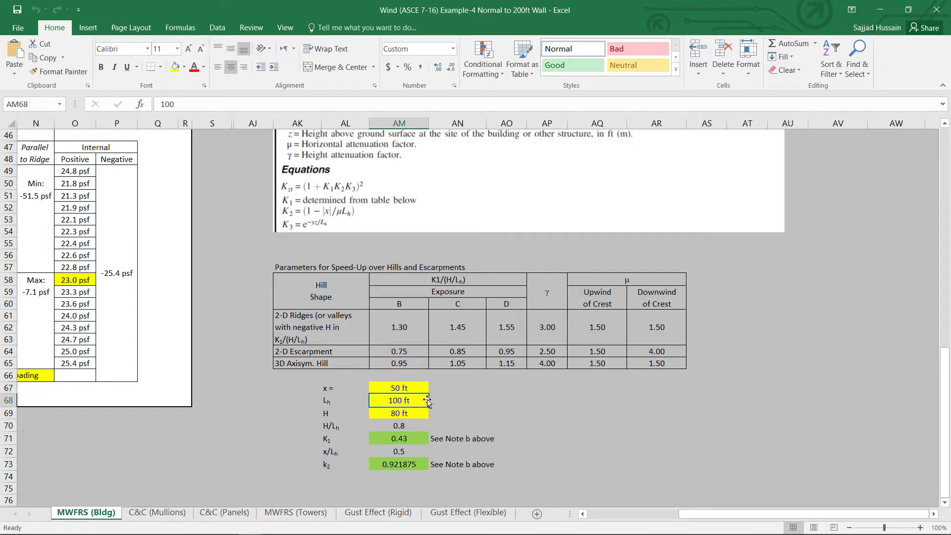
{"action": "left_click", "coordinate": [414, 414]}
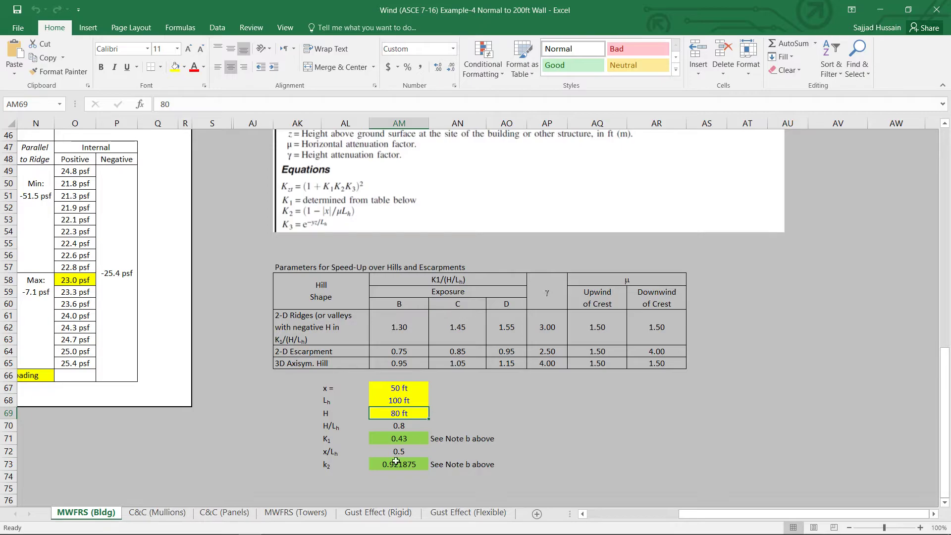
{"action": "left_click", "coordinate": [158, 525]}
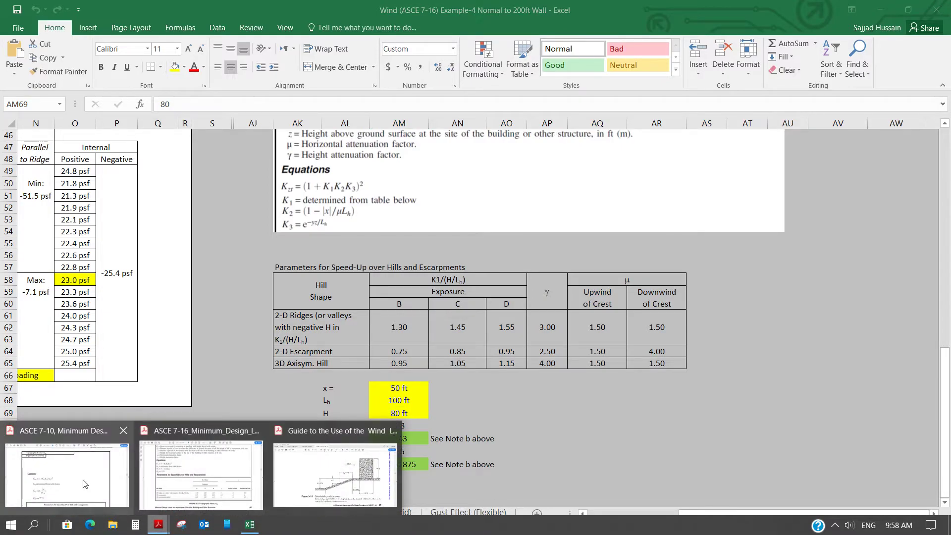
{"action": "left_click", "coordinate": [335, 476]}
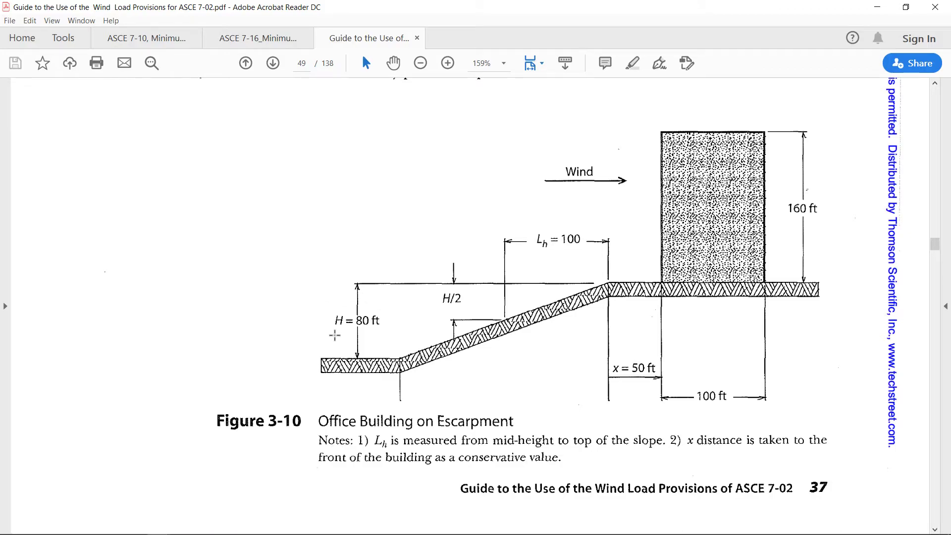
{"action": "left_click_drag", "start_coordinate": [325, 302], "coordinate": [392, 354]}
{"action": "left_click", "coordinate": [409, 420]}
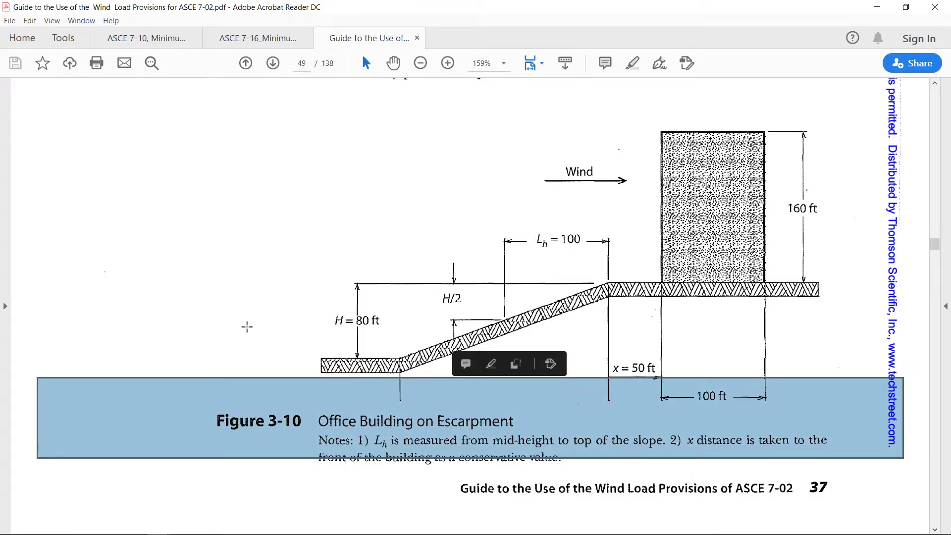
{"action": "left_click", "coordinate": [247, 326]}
{"action": "left_click", "coordinate": [20, 207]}
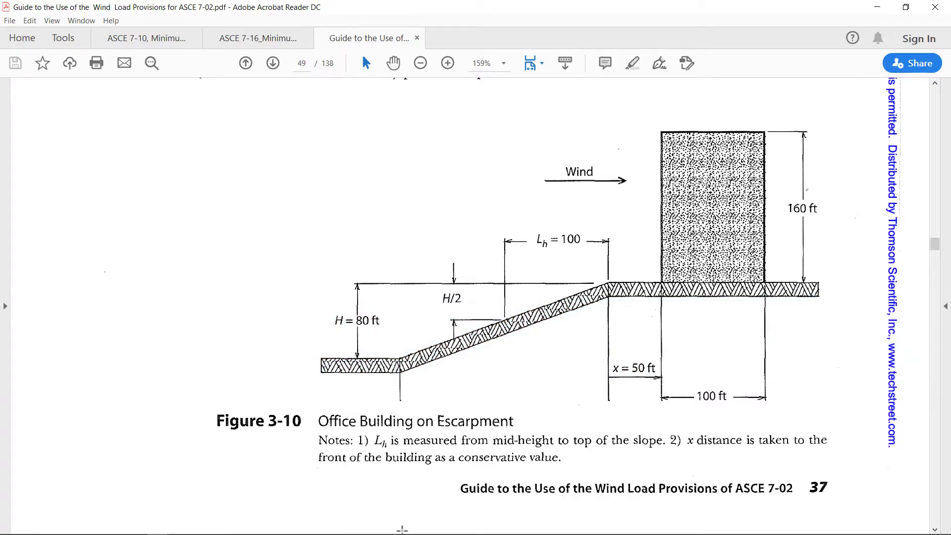
{"action": "left_click", "coordinate": [249, 530]}
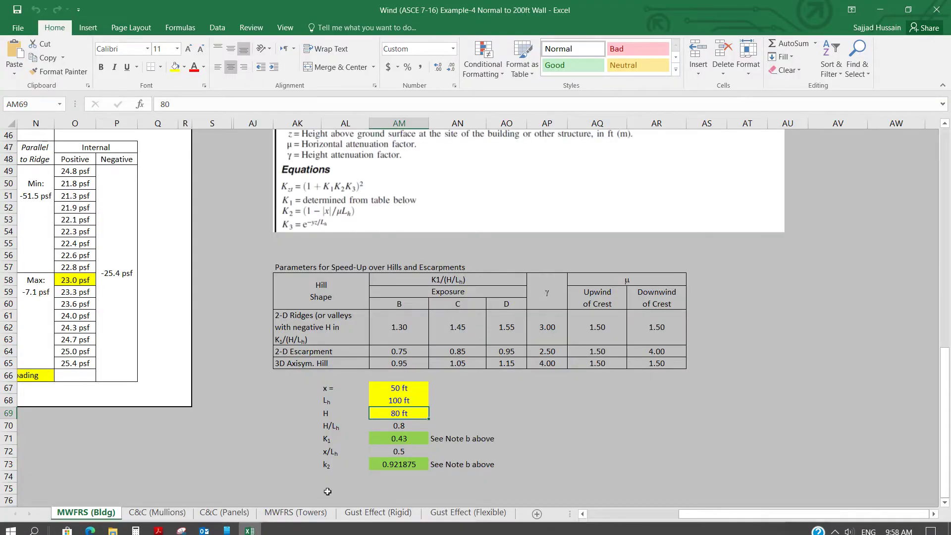
{"action": "left_click", "coordinate": [399, 426]}
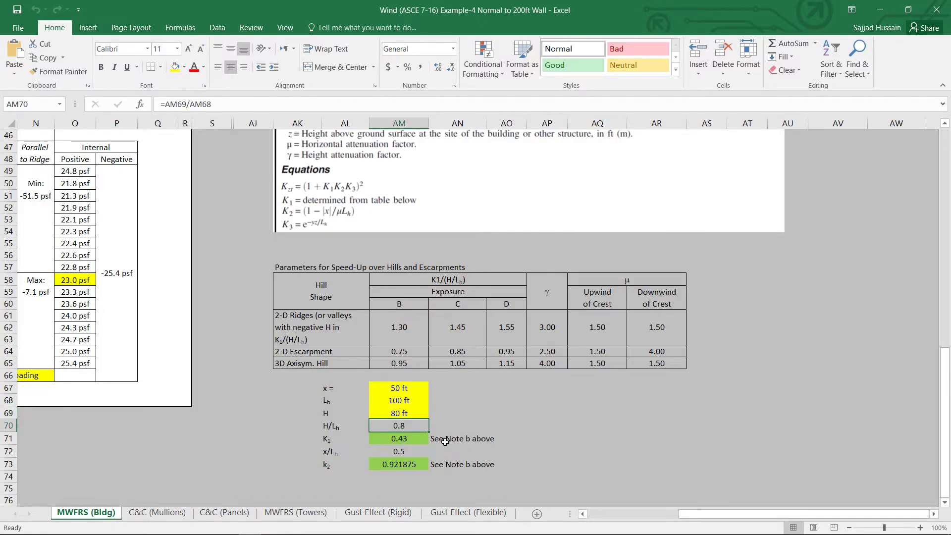
{"action": "left_click", "coordinate": [407, 442]}
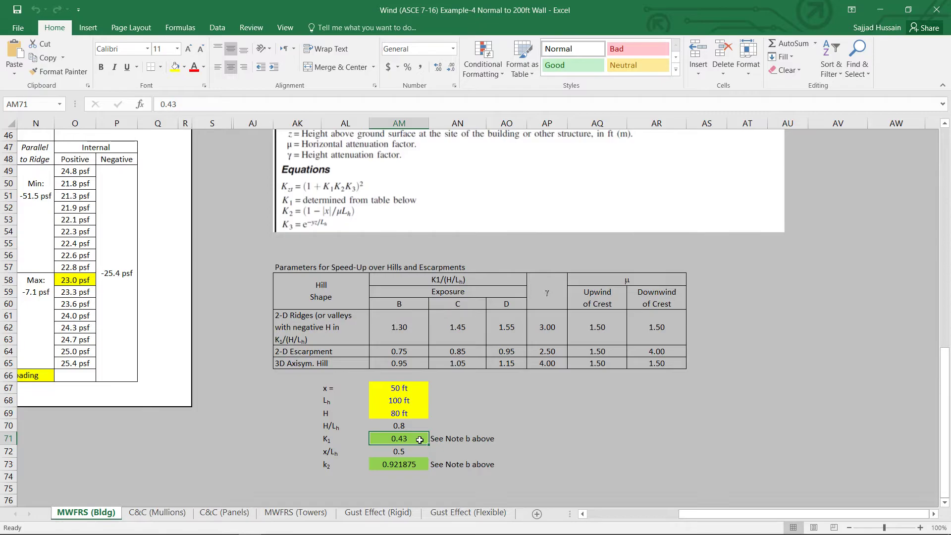
{"action": "scroll", "coordinate": [419, 441], "scroll_direction": "up", "scroll_amount": 2}
{"action": "scroll", "coordinate": [420, 440], "scroll_direction": "down", "scroll_amount": 2}
{"action": "left_click", "coordinate": [447, 441]}
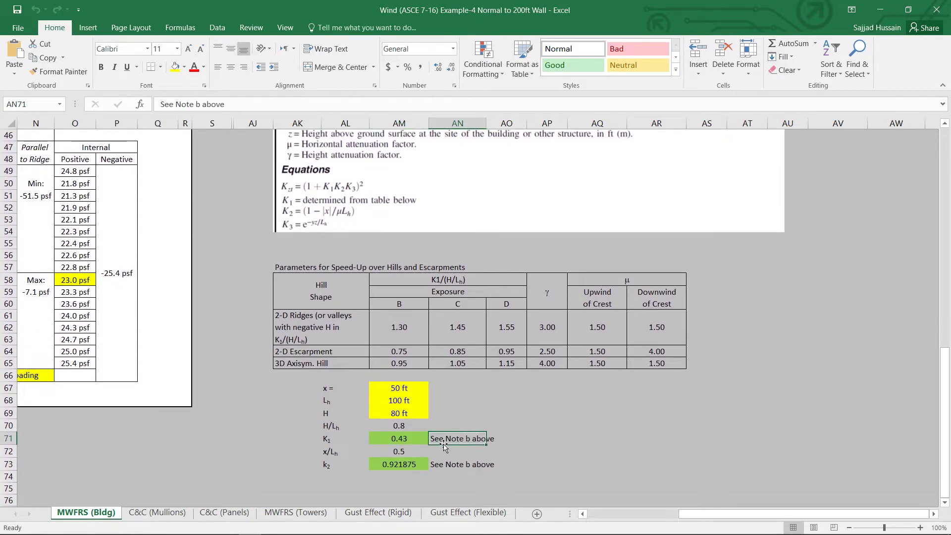
Check the topographic multiplier table, selecting AK29 in the H/Lh = 0.50 row for K1 = 0.43
{"action": "scroll", "coordinate": [443, 442], "scroll_direction": "up", "scroll_amount": 7}
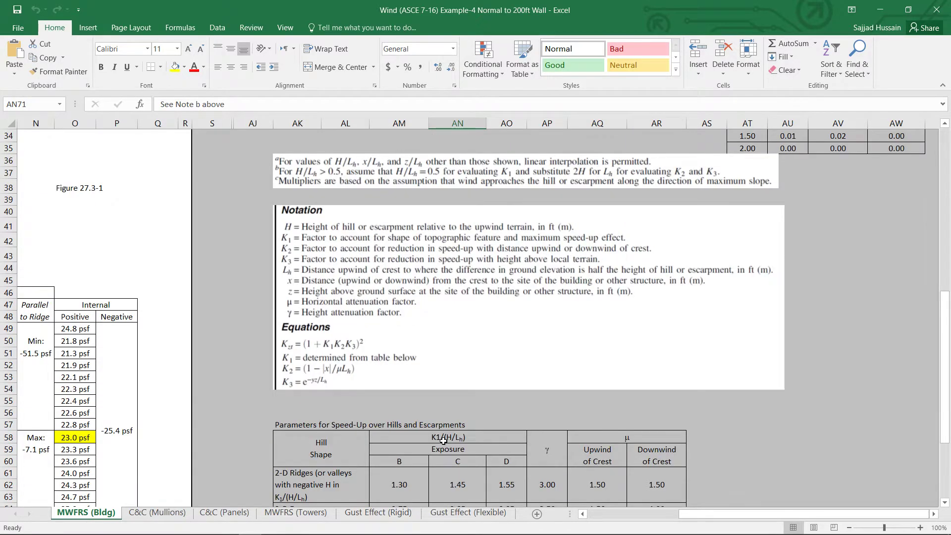
{"action": "scroll", "coordinate": [398, 431], "scroll_direction": "up", "scroll_amount": 5}
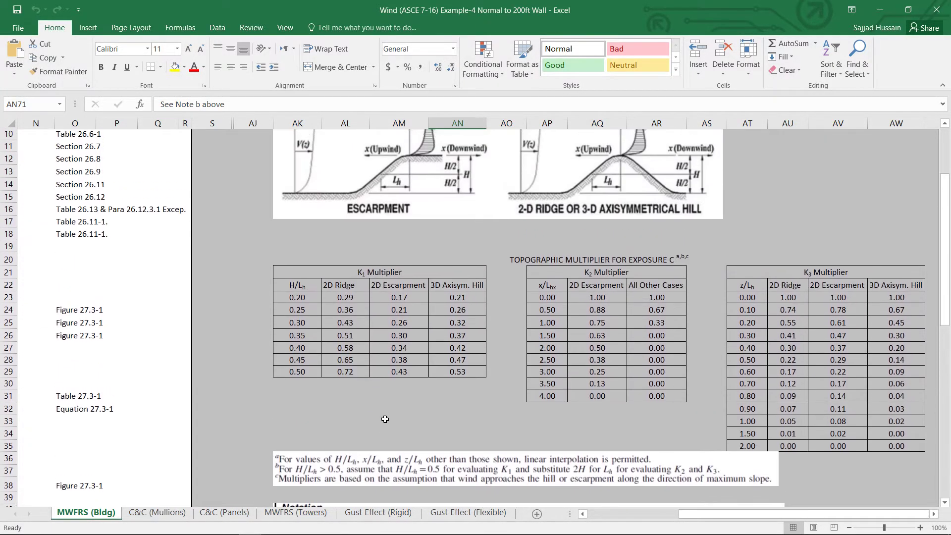
{"action": "left_click", "coordinate": [525, 262]}
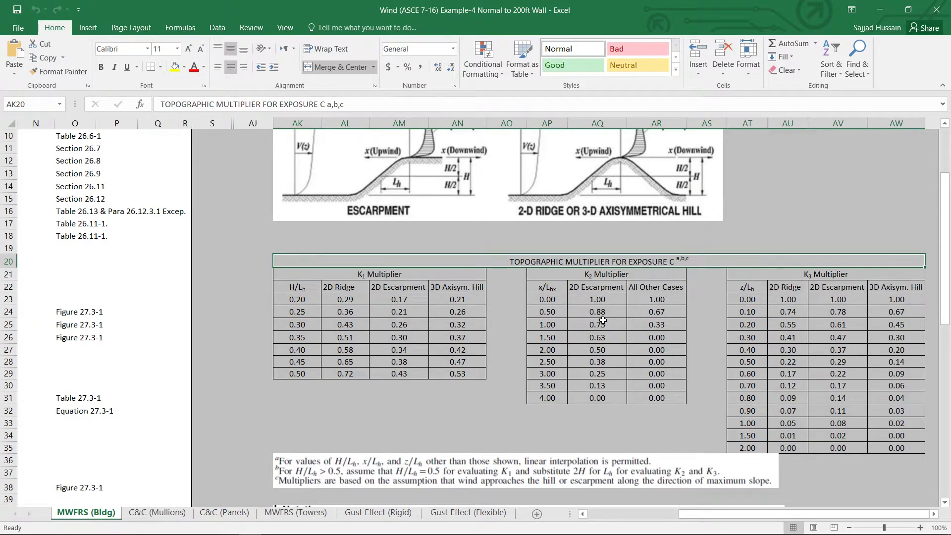
{"action": "scroll", "coordinate": [603, 320], "scroll_direction": "down", "scroll_amount": 4}
{"action": "scroll", "coordinate": [603, 321], "scroll_direction": "down", "scroll_amount": 1}
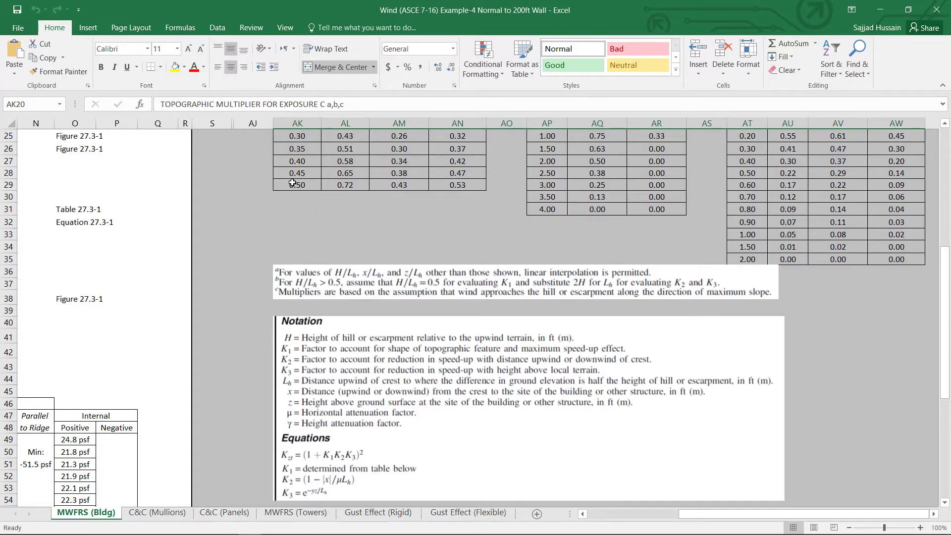
{"action": "left_click", "coordinate": [293, 185]}
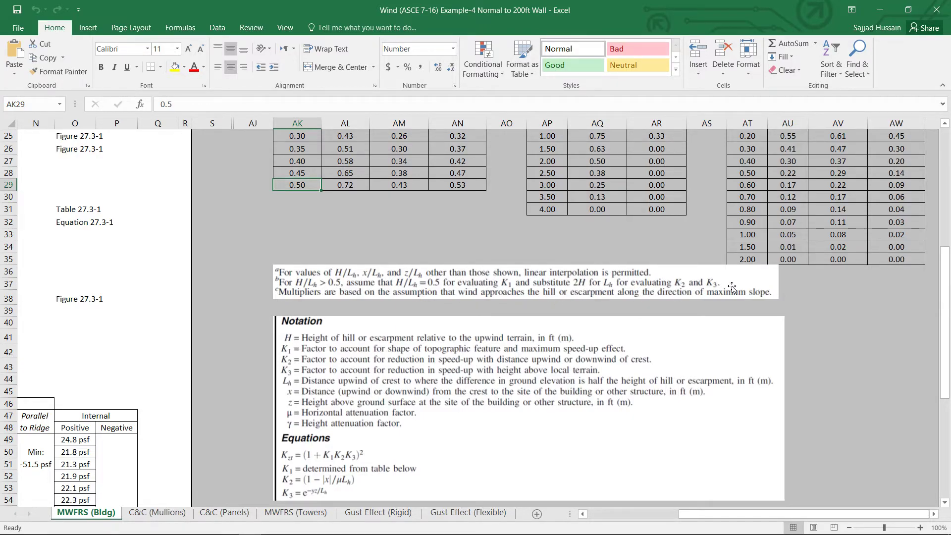
{"action": "scroll", "coordinate": [564, 299], "scroll_direction": "down", "scroll_amount": 3}
{"action": "scroll", "coordinate": [563, 300], "scroll_direction": "down", "scroll_amount": 6}
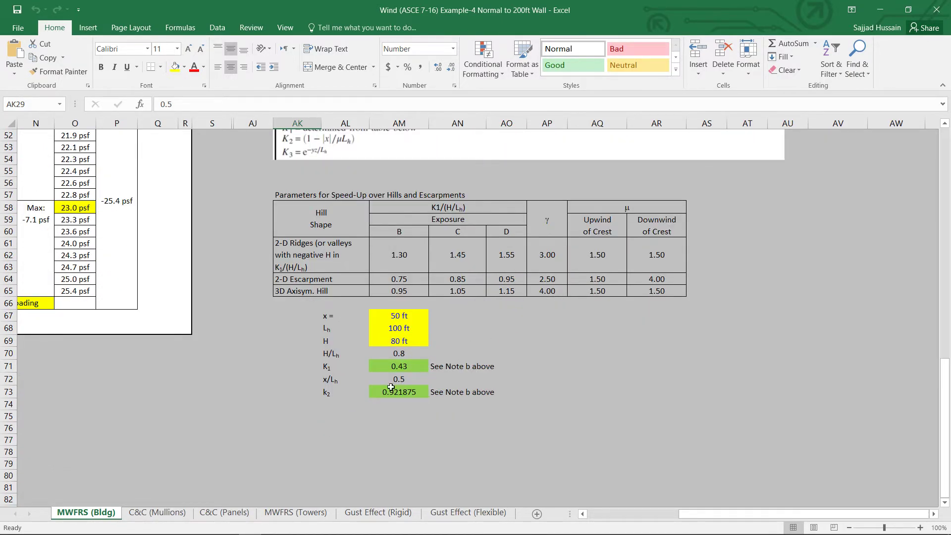
{"action": "left_click", "coordinate": [395, 383]}
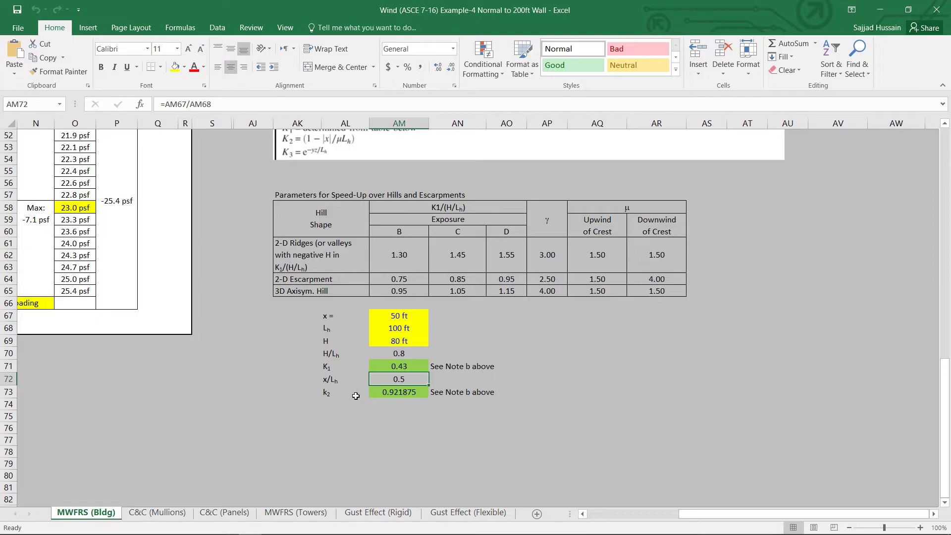
{"action": "left_click", "coordinate": [403, 393]}
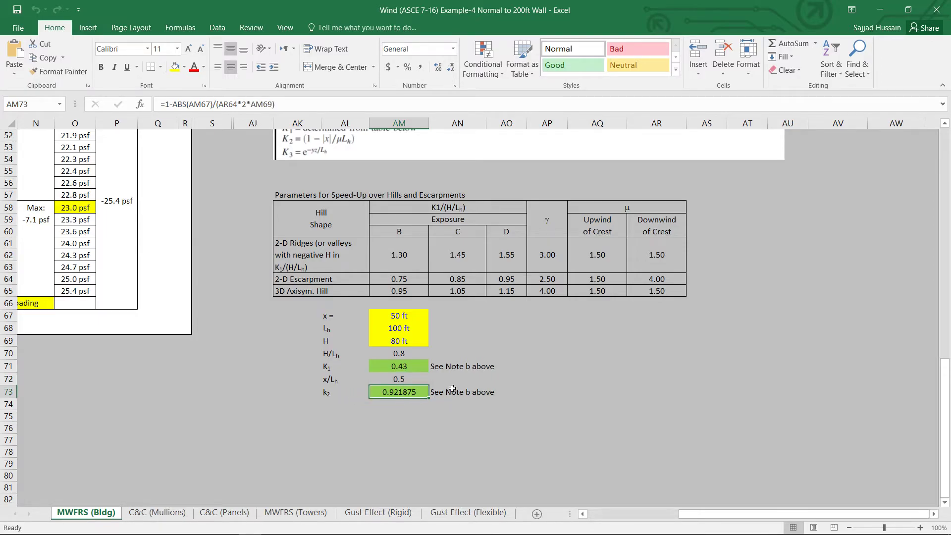
{"action": "left_click", "coordinate": [225, 103]}
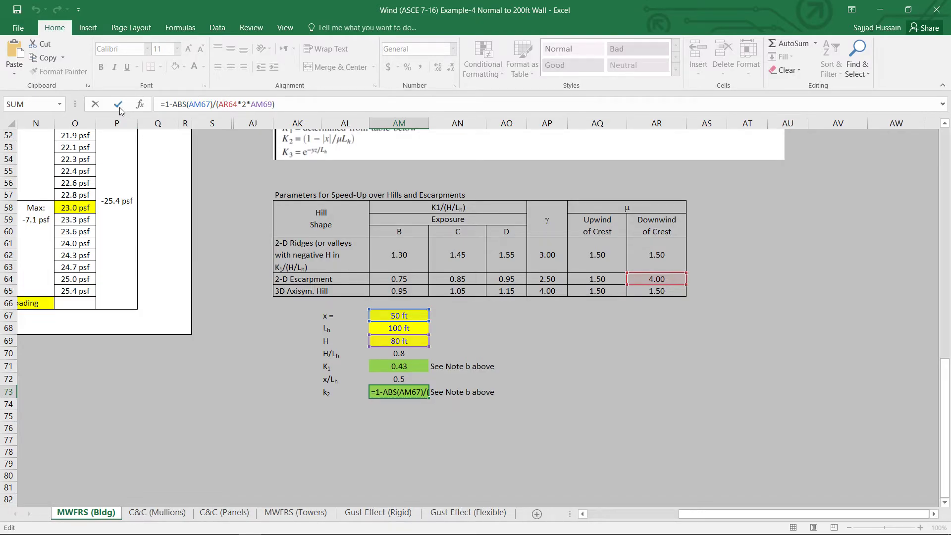
{"action": "left_click", "coordinate": [95, 104]}
{"action": "scroll", "coordinate": [298, 198], "scroll_direction": "up", "scroll_amount": 2}
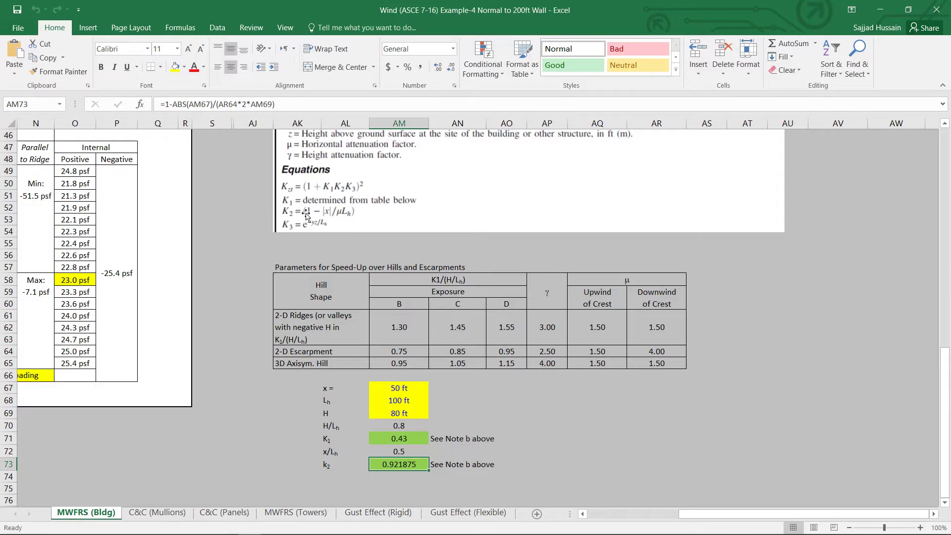
{"action": "left_click", "coordinate": [319, 214]}
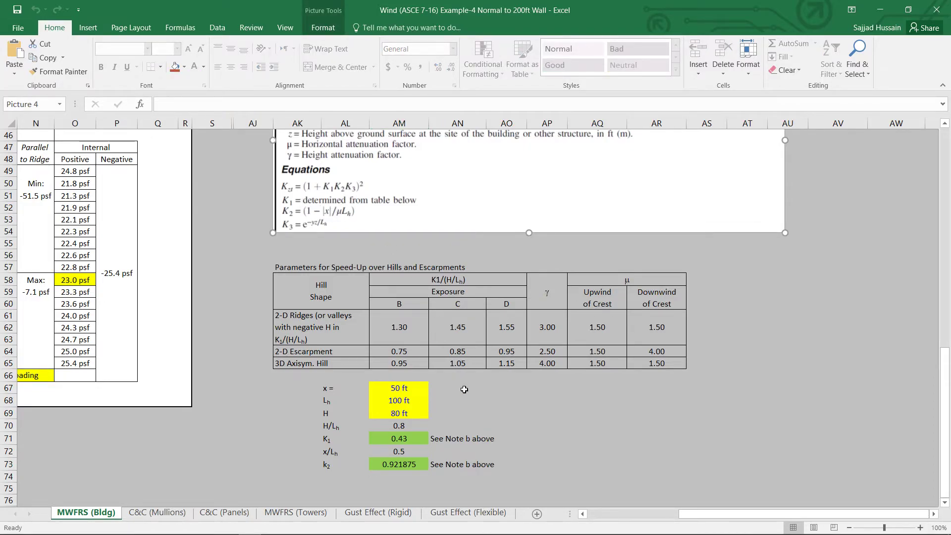
{"action": "left_click", "coordinate": [407, 463]}
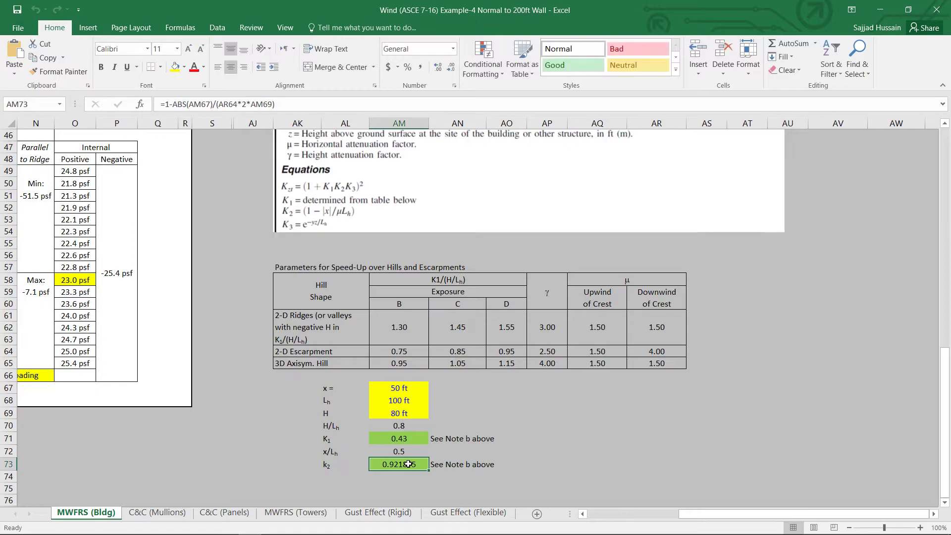
{"action": "left_click", "coordinate": [225, 103]}
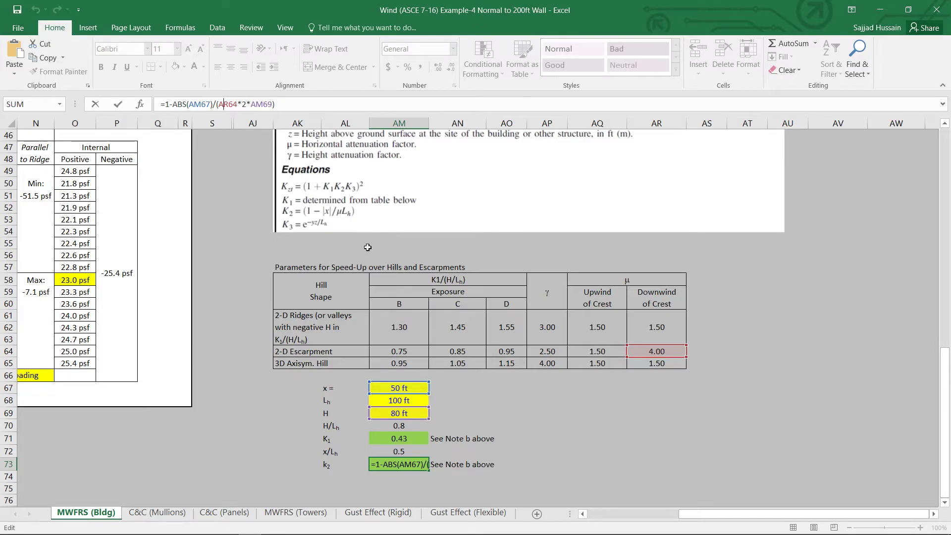
{"action": "left_click", "coordinate": [263, 104]}
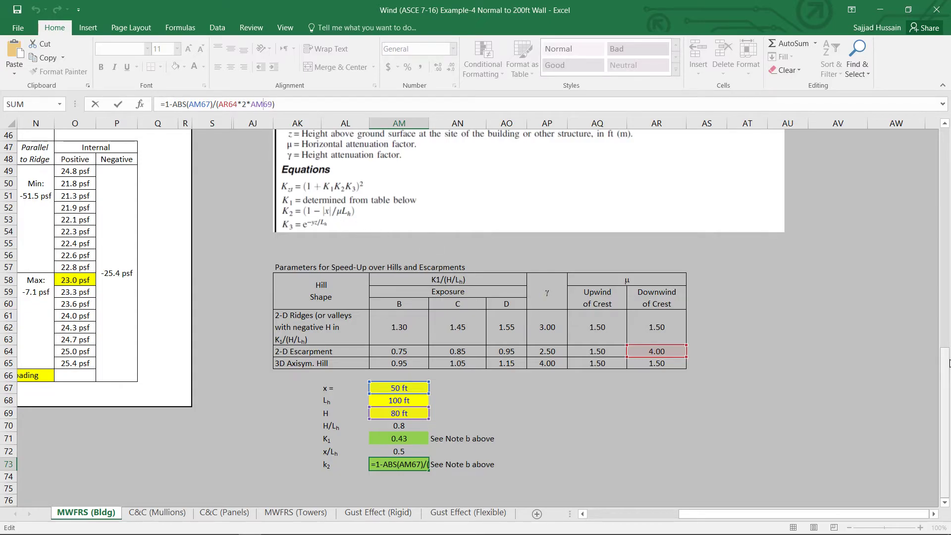
{"action": "key", "text": "End"}
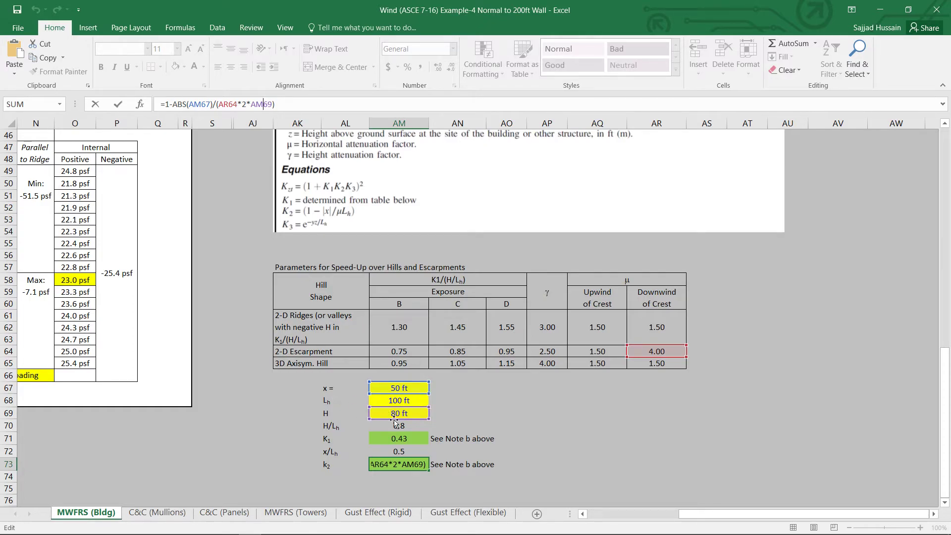
{"action": "left_click", "coordinate": [94, 104]}
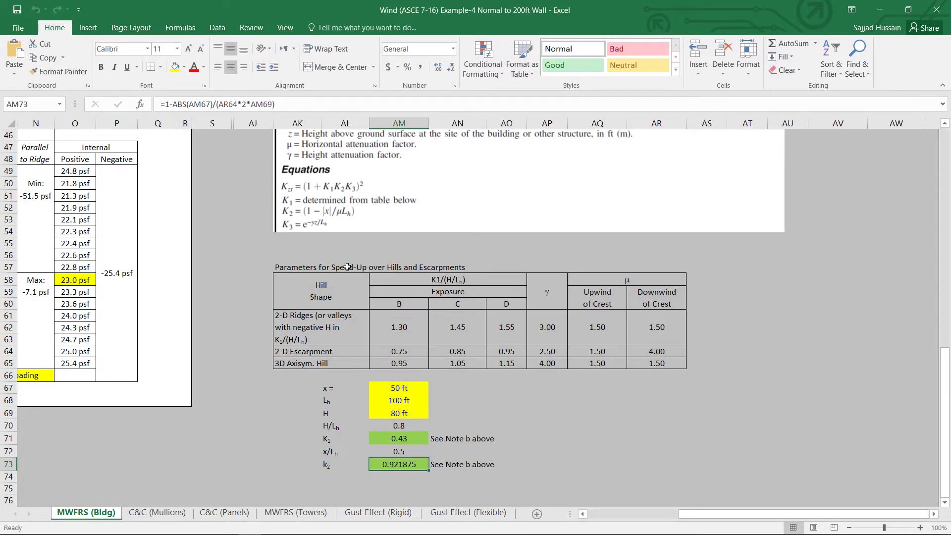
{"action": "left_click", "coordinate": [407, 435]}
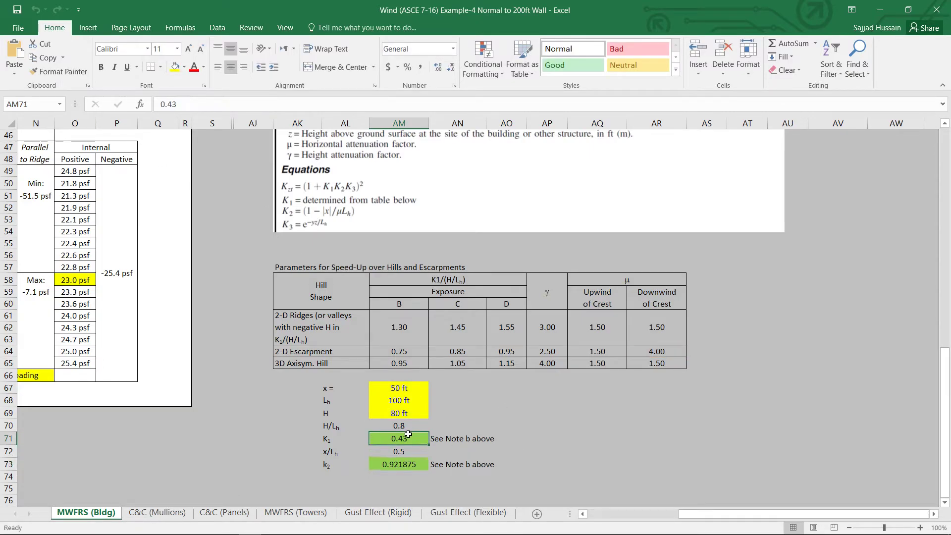
{"action": "left_click", "coordinate": [401, 463]}
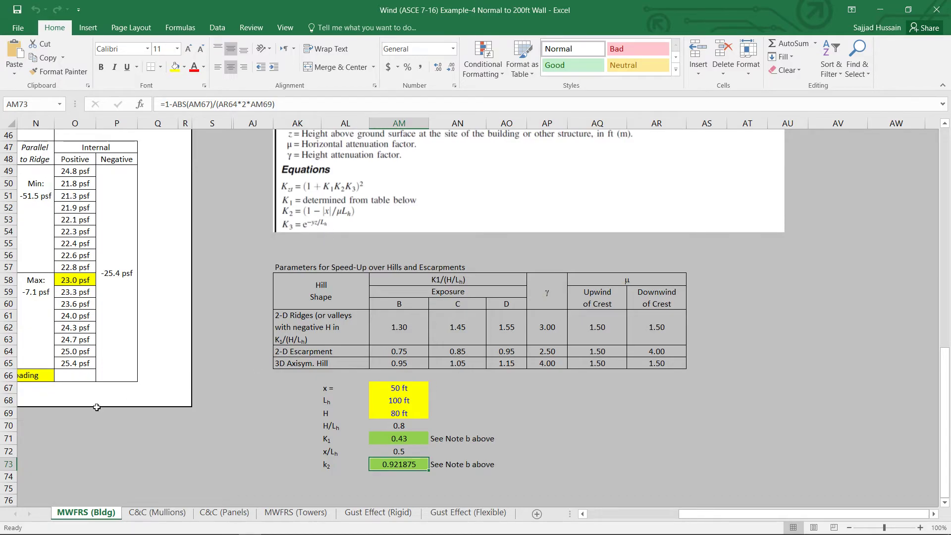
{"action": "left_click_drag", "start_coordinate": [768, 519], "coordinate": [615, 519]}
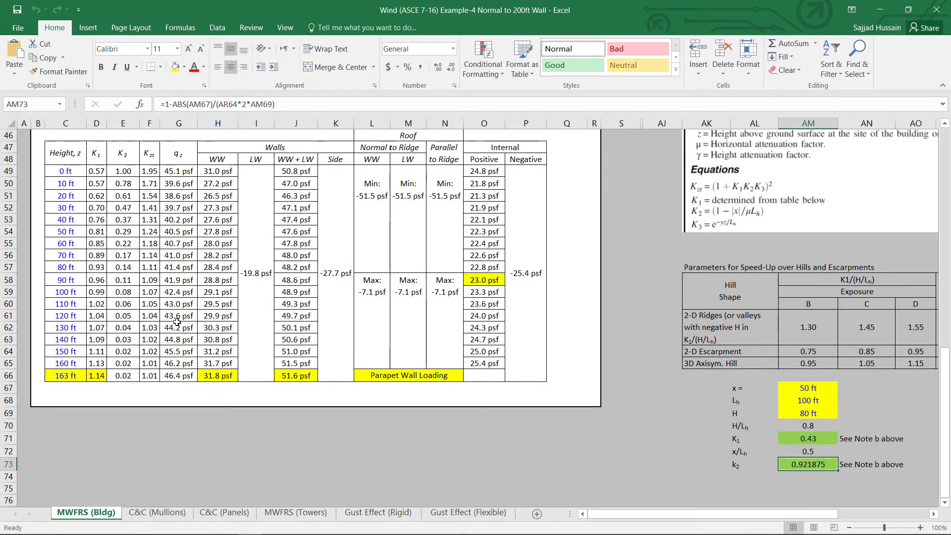
{"action": "left_click", "coordinate": [122, 173]}
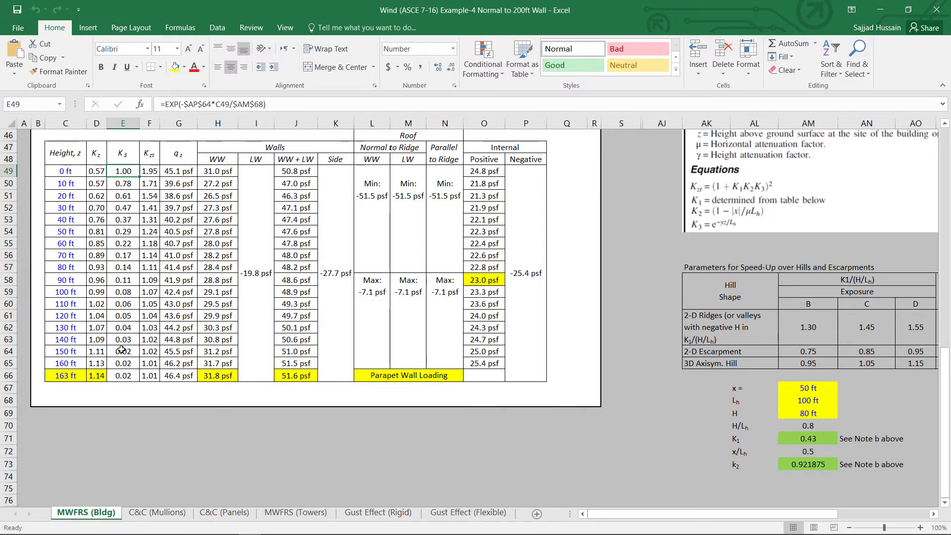
{"action": "left_click", "coordinate": [149, 173]}
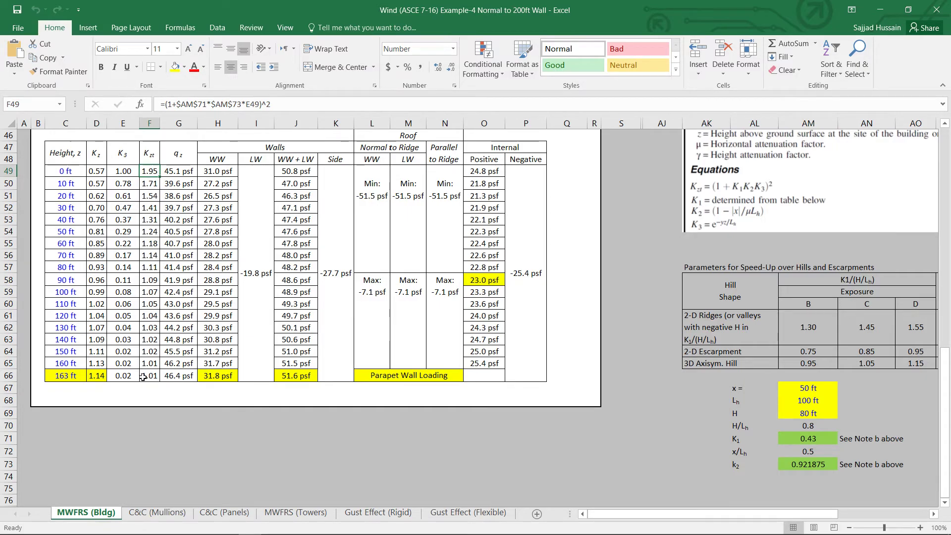
{"action": "left_click", "coordinate": [184, 171]}
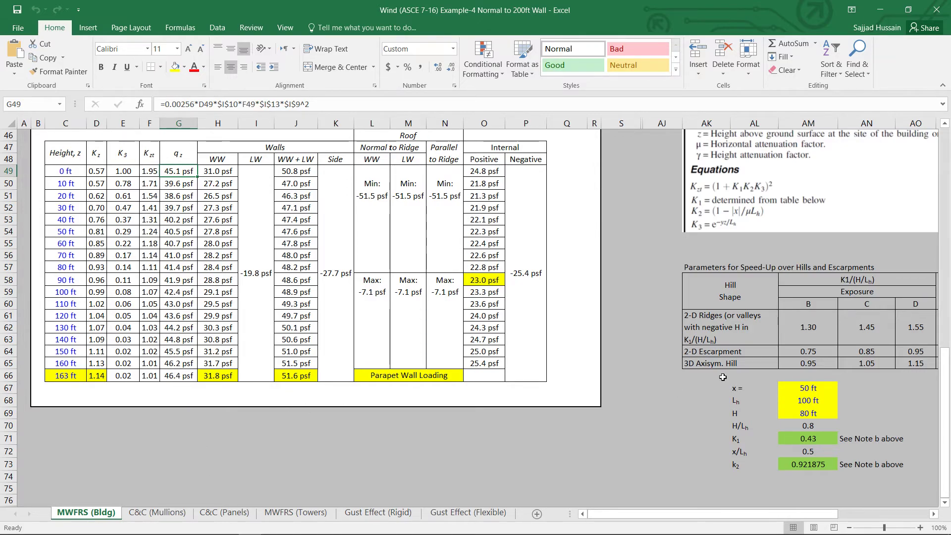
{"action": "scroll", "coordinate": [902, 247], "scroll_direction": "up", "scroll_amount": 12}
{"action": "scroll", "coordinate": [905, 280], "scroll_direction": "up", "scroll_amount": 3}
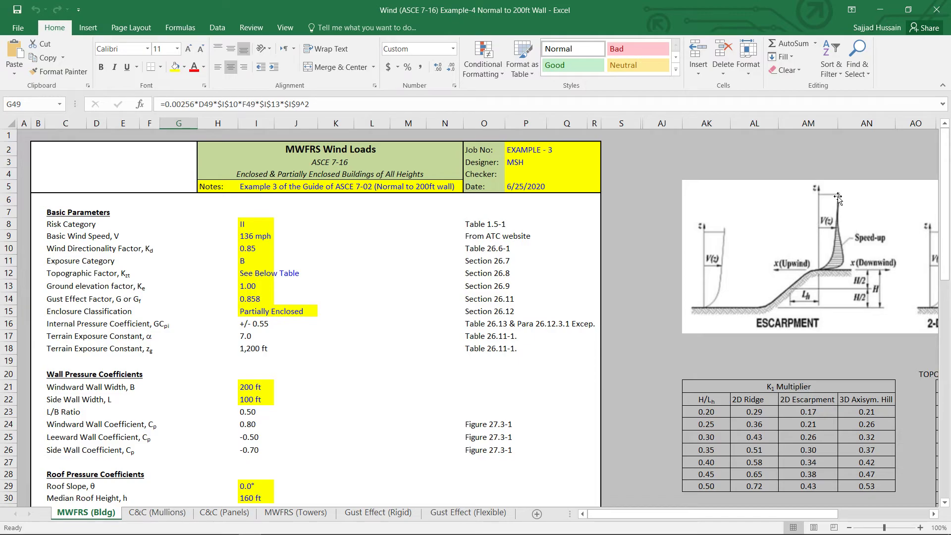
{"action": "scroll", "coordinate": [330, 302], "scroll_direction": "down", "scroll_amount": 7}
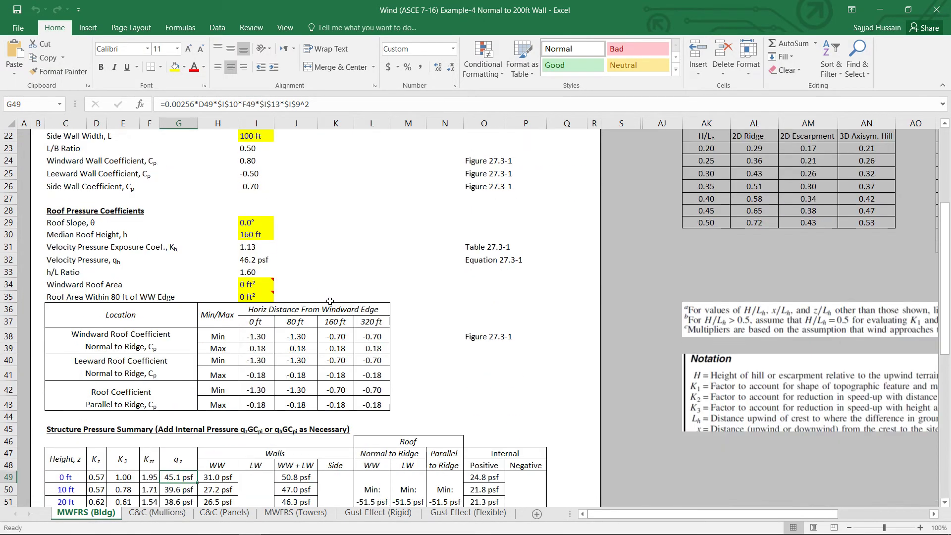
{"action": "scroll", "coordinate": [330, 301], "scroll_direction": "down", "scroll_amount": 7}
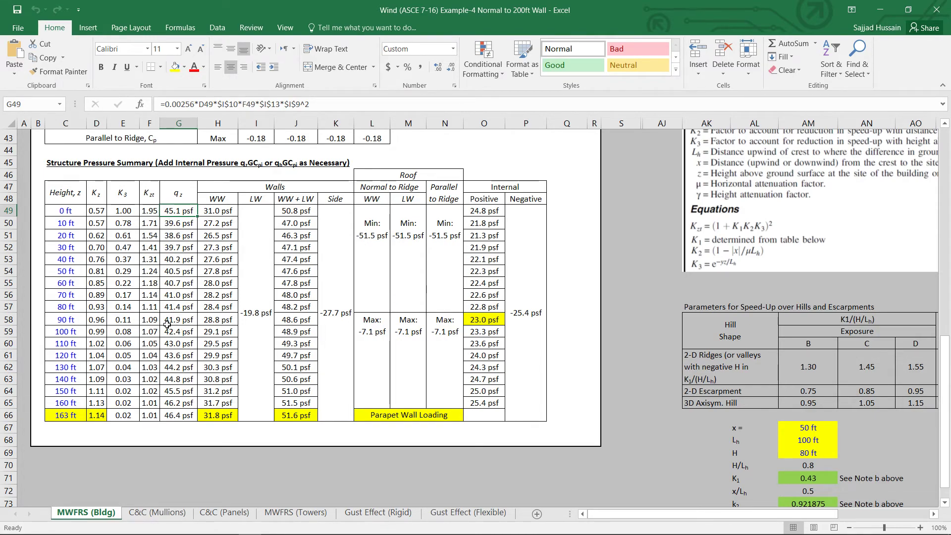
{"action": "left_click", "coordinate": [218, 212]}
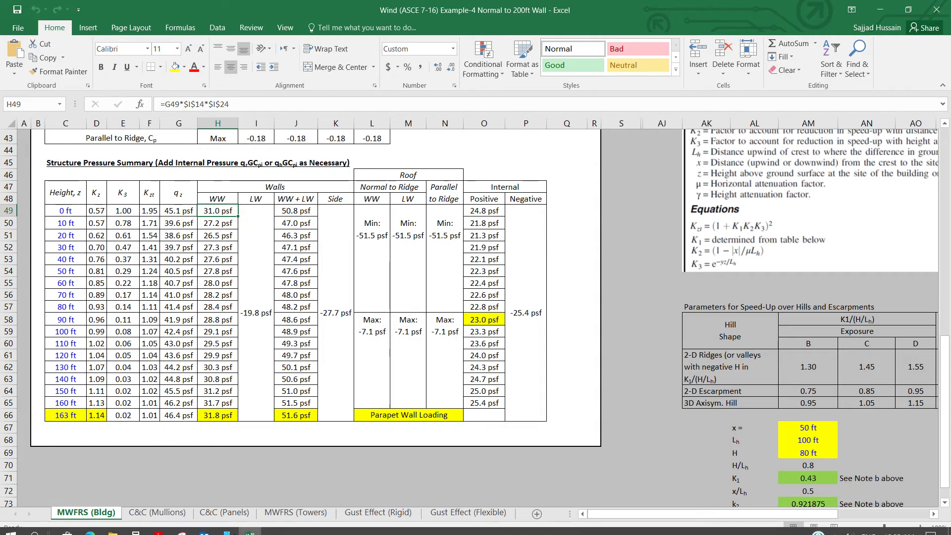
Bring the 'Guide to the Use of...' ASCE 7-02 wind guide PDF to the front in Acrobat
{"action": "mouse_move", "coordinate": [205, 530]}
{"action": "mouse_move", "coordinate": [158, 527]}
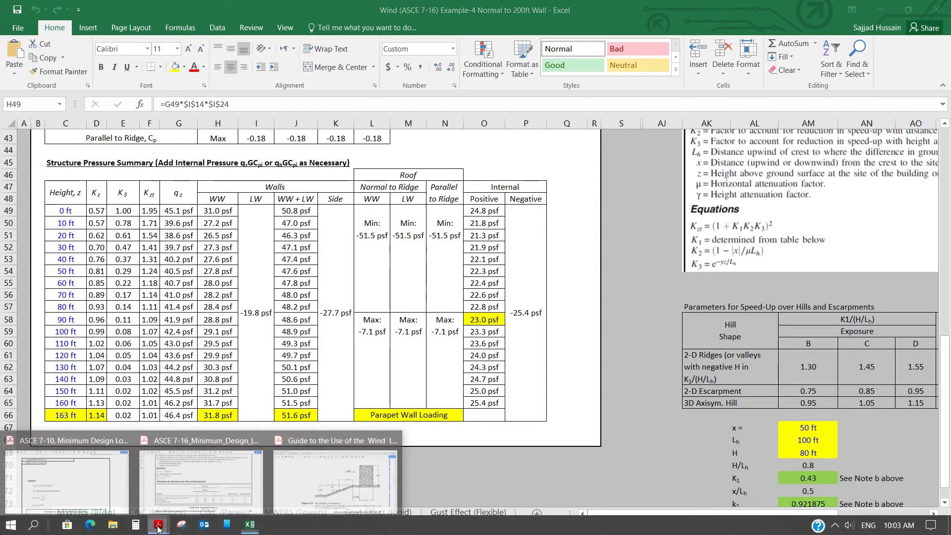
{"action": "left_click", "coordinate": [310, 490]}
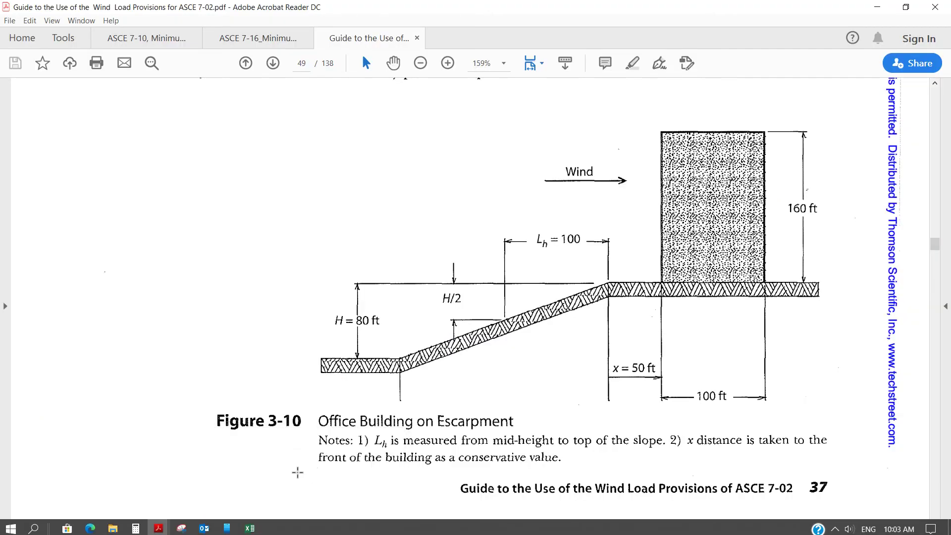